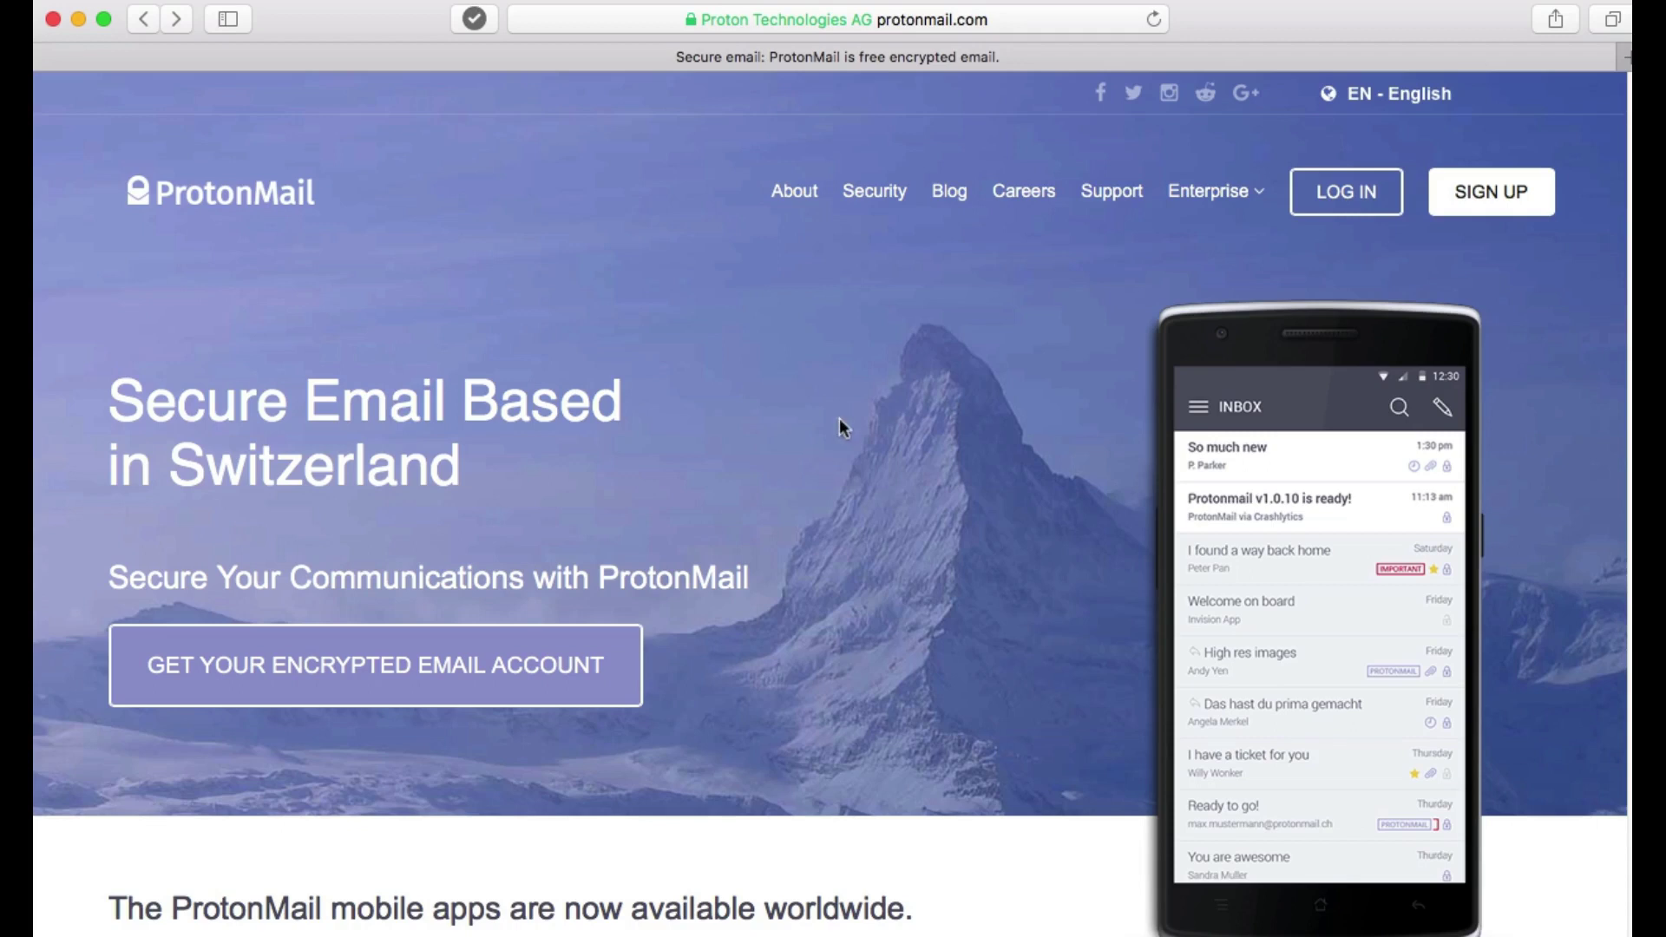
{"action": "left_click", "coordinate": [1494, 200]}
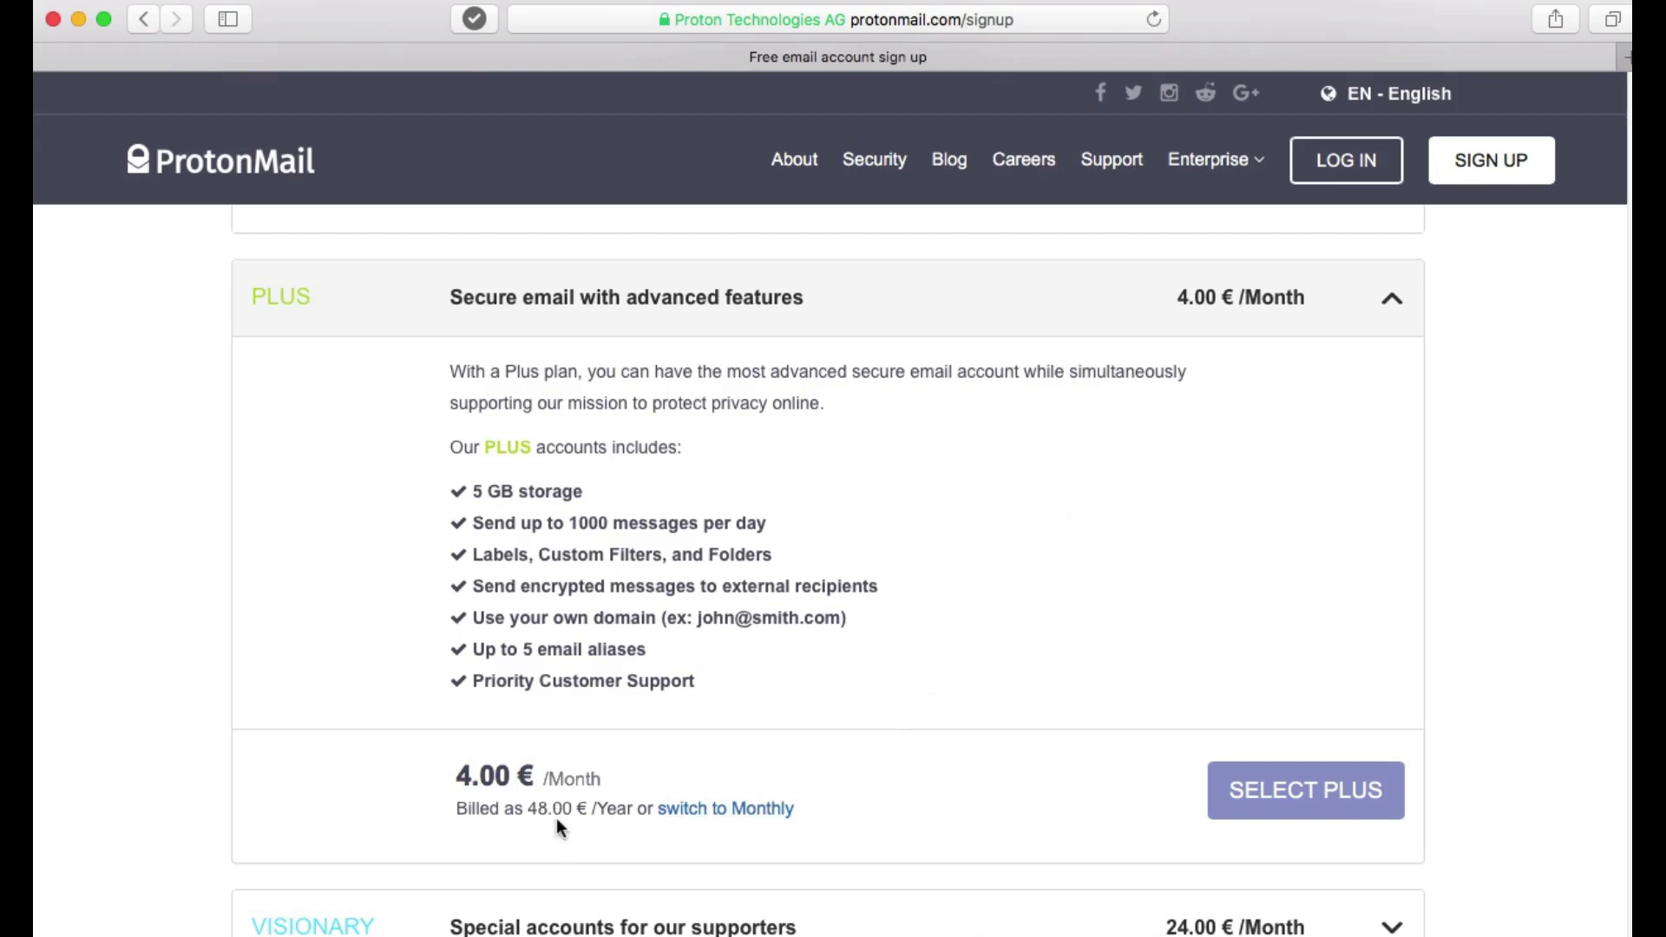
{"action": "left_click", "coordinate": [702, 814]}
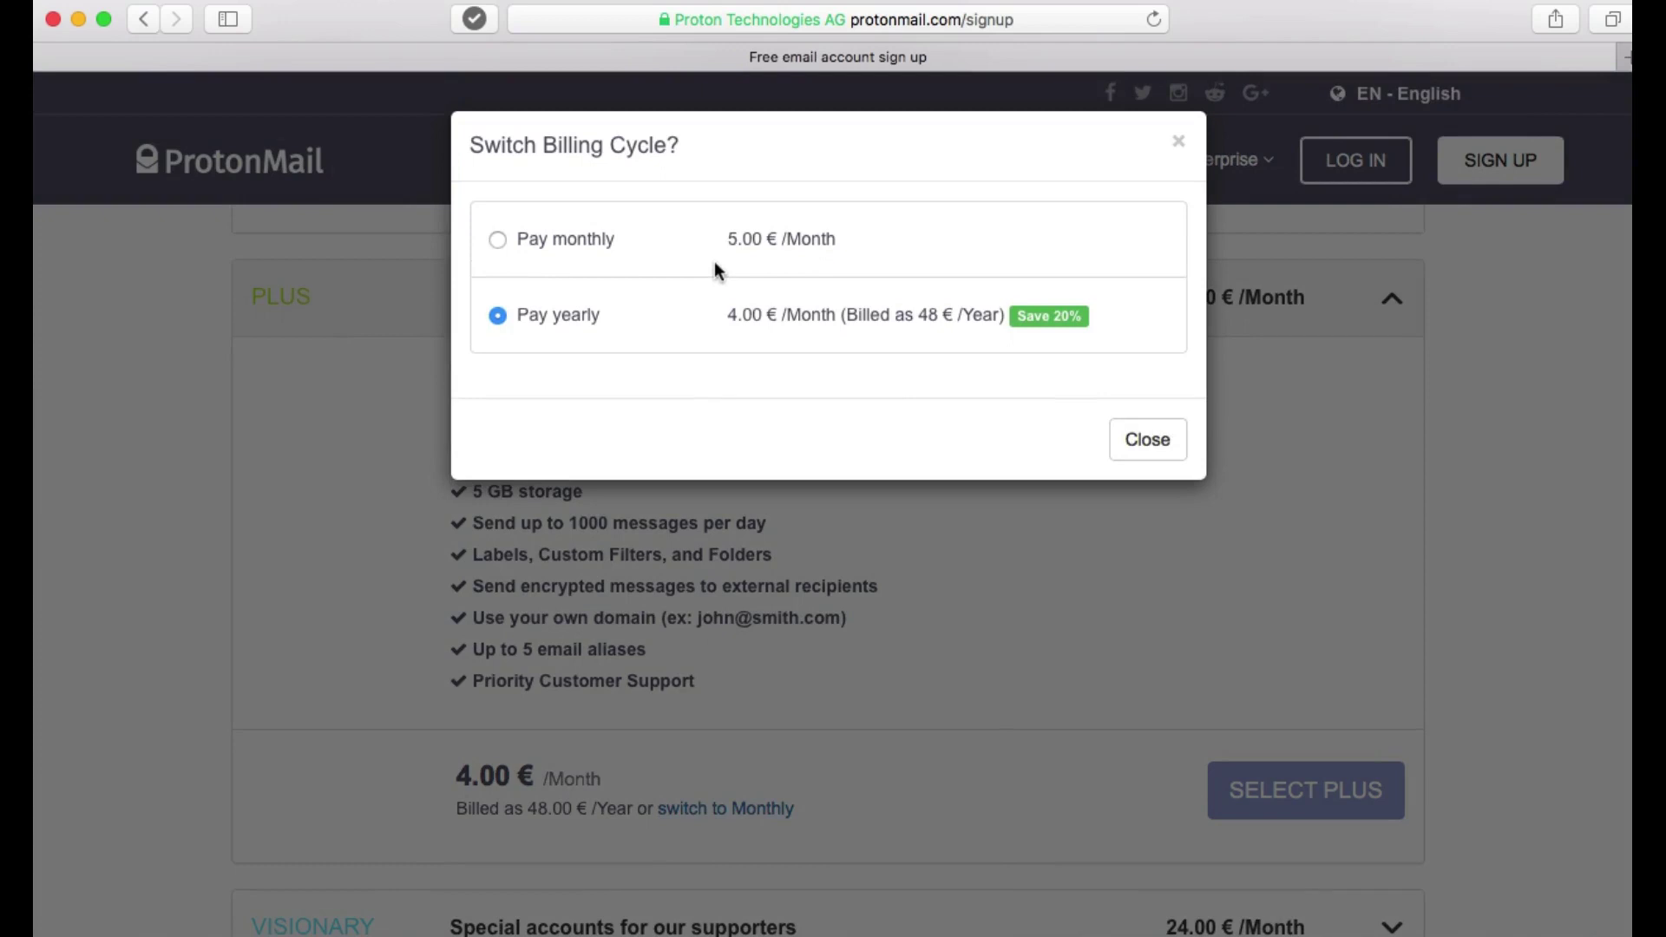
{"action": "left_click", "coordinate": [1133, 444]}
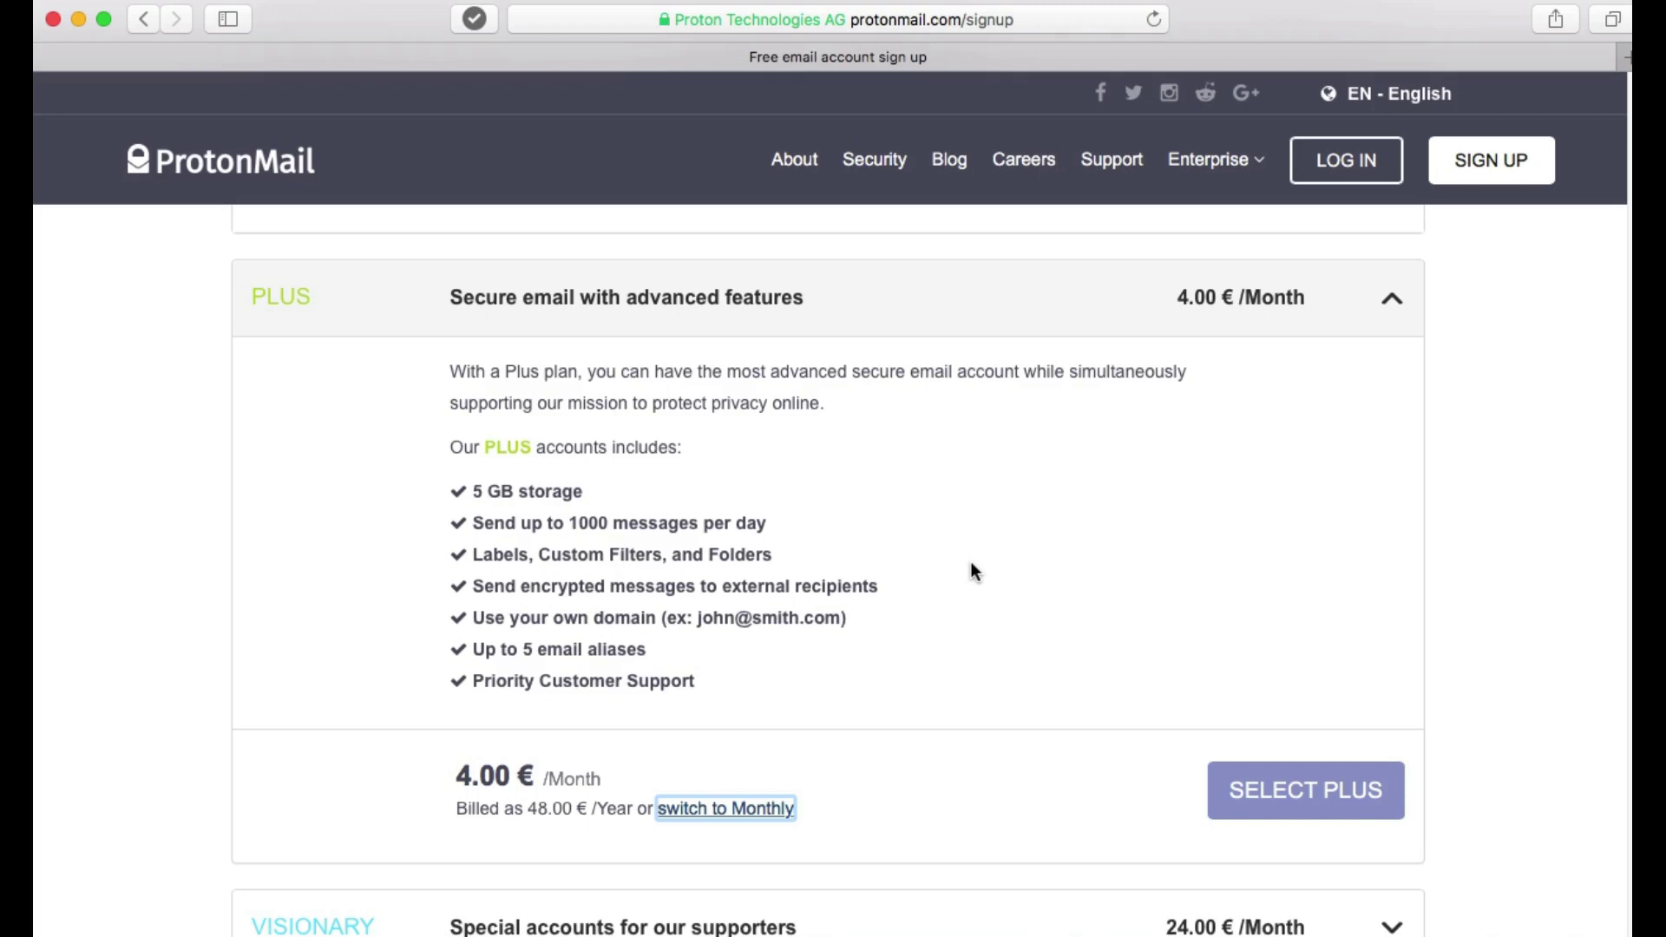
Expand the FREE plan row and review its 500MB storage, 150 messages/day and Limited Support.
{"action": "scroll", "coordinate": [970, 560], "scroll_direction": "up", "scroll_amount": 5}
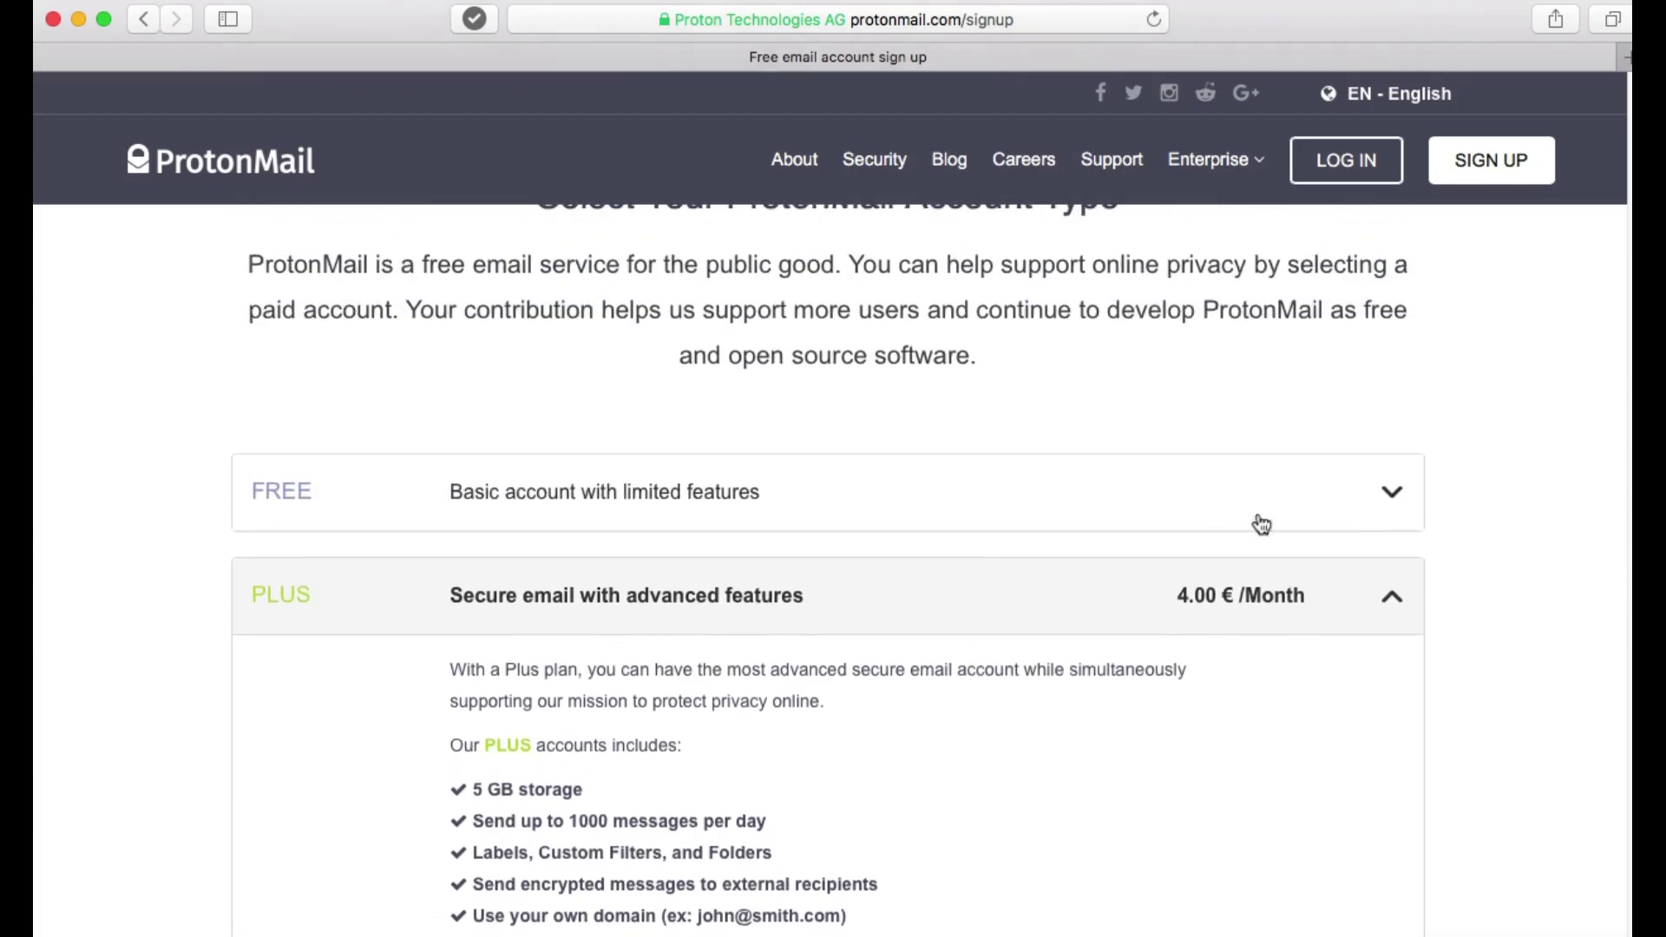
{"action": "left_click", "coordinate": [1392, 500]}
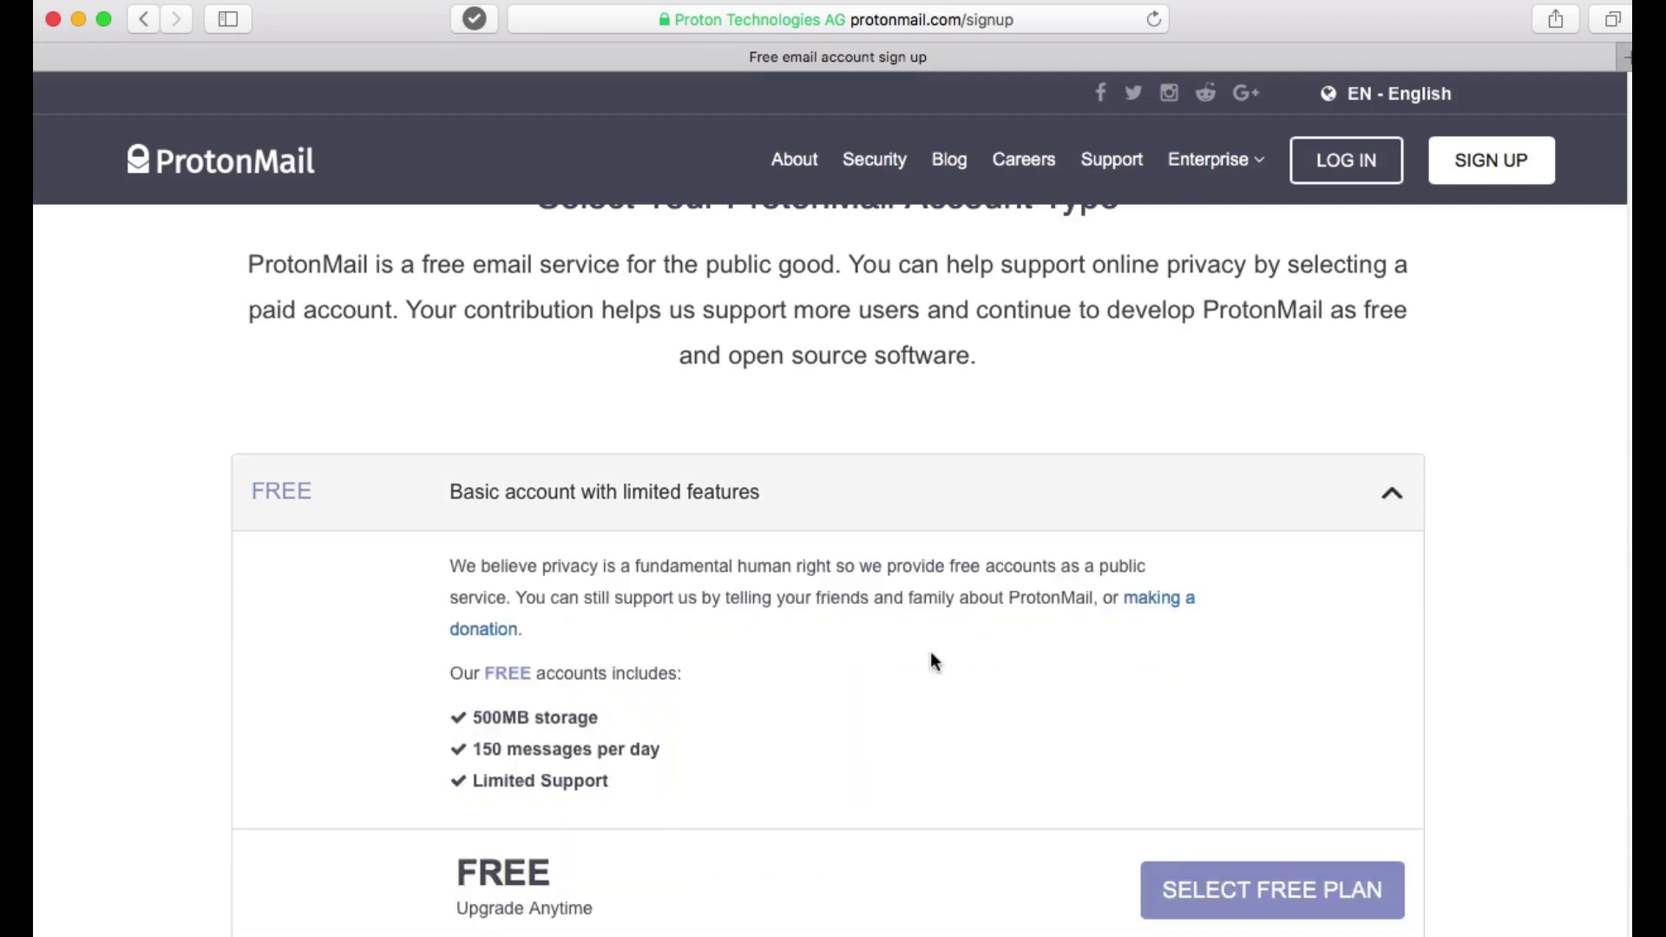
{"action": "scroll", "coordinate": [931, 659], "scroll_direction": "down", "scroll_amount": 2}
{"action": "scroll", "coordinate": [934, 662], "scroll_direction": "down", "scroll_amount": 3}
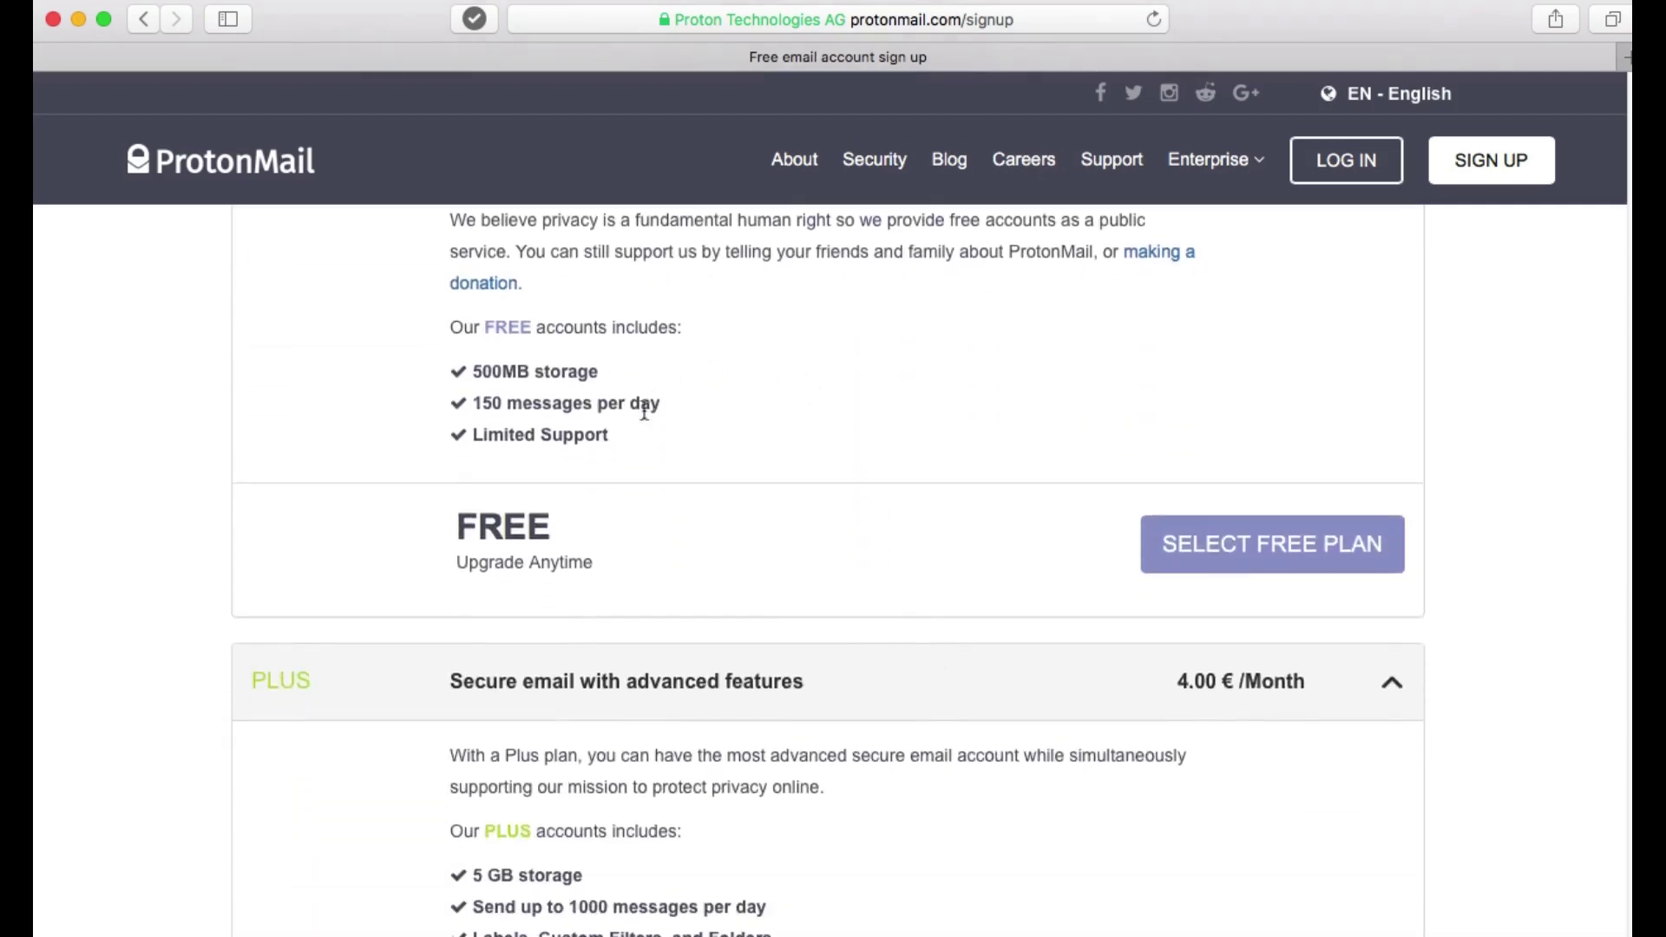
{"action": "scroll", "coordinate": [827, 426], "scroll_direction": "up", "scroll_amount": 1}
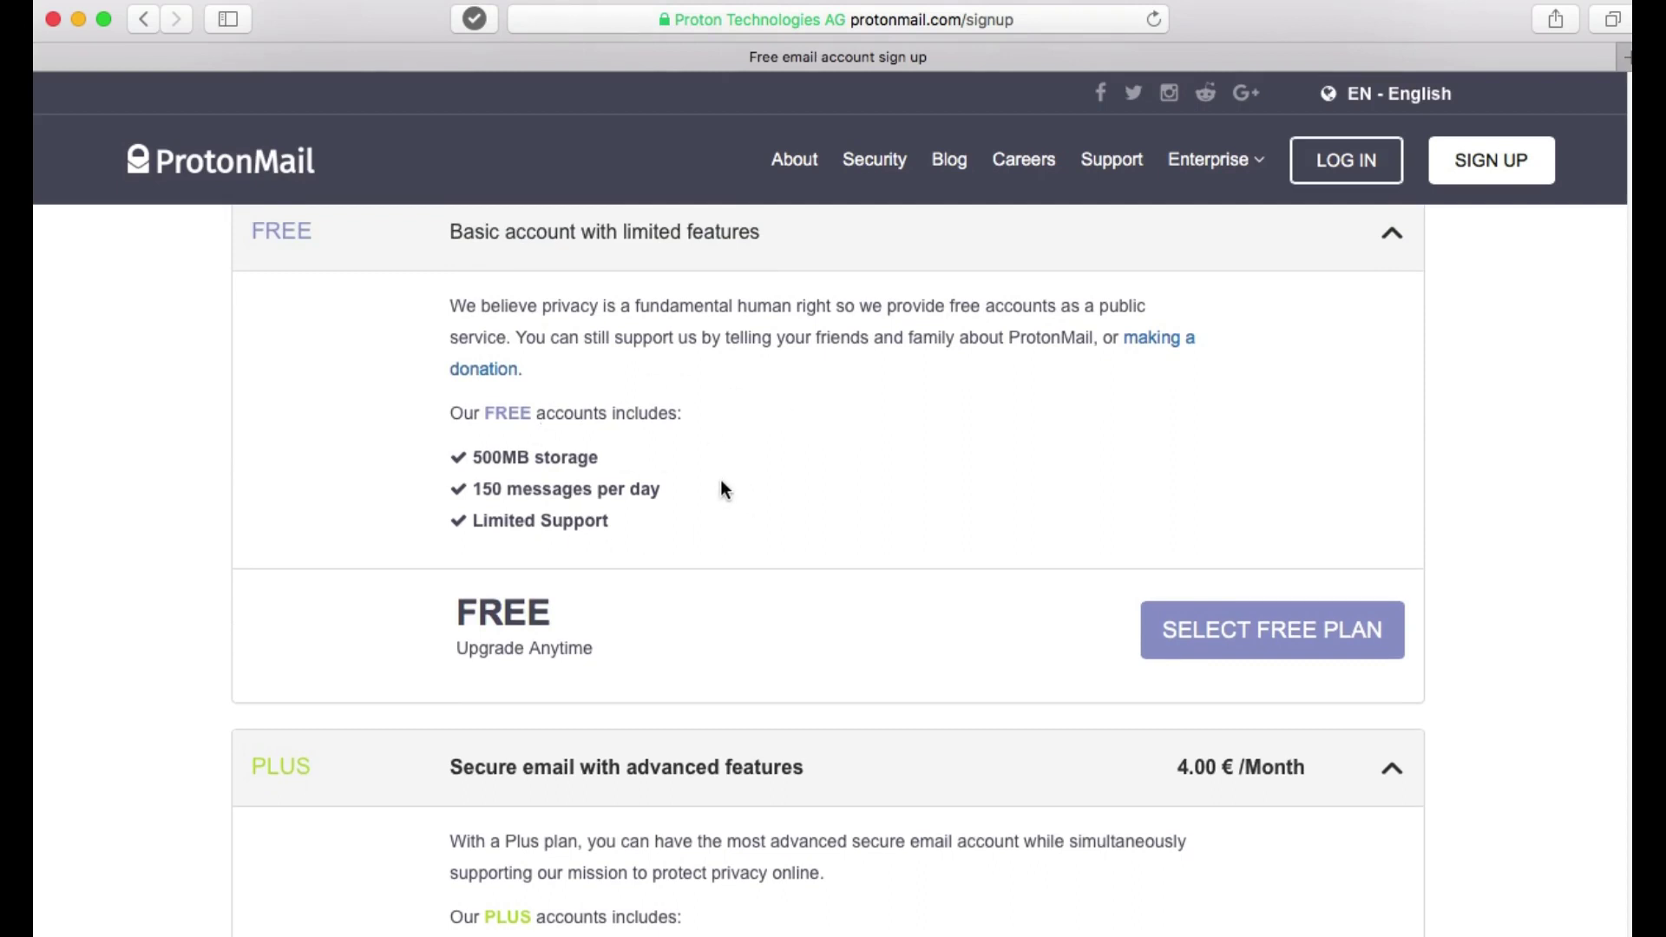
{"action": "scroll", "coordinate": [721, 486], "scroll_direction": "down", "scroll_amount": 4}
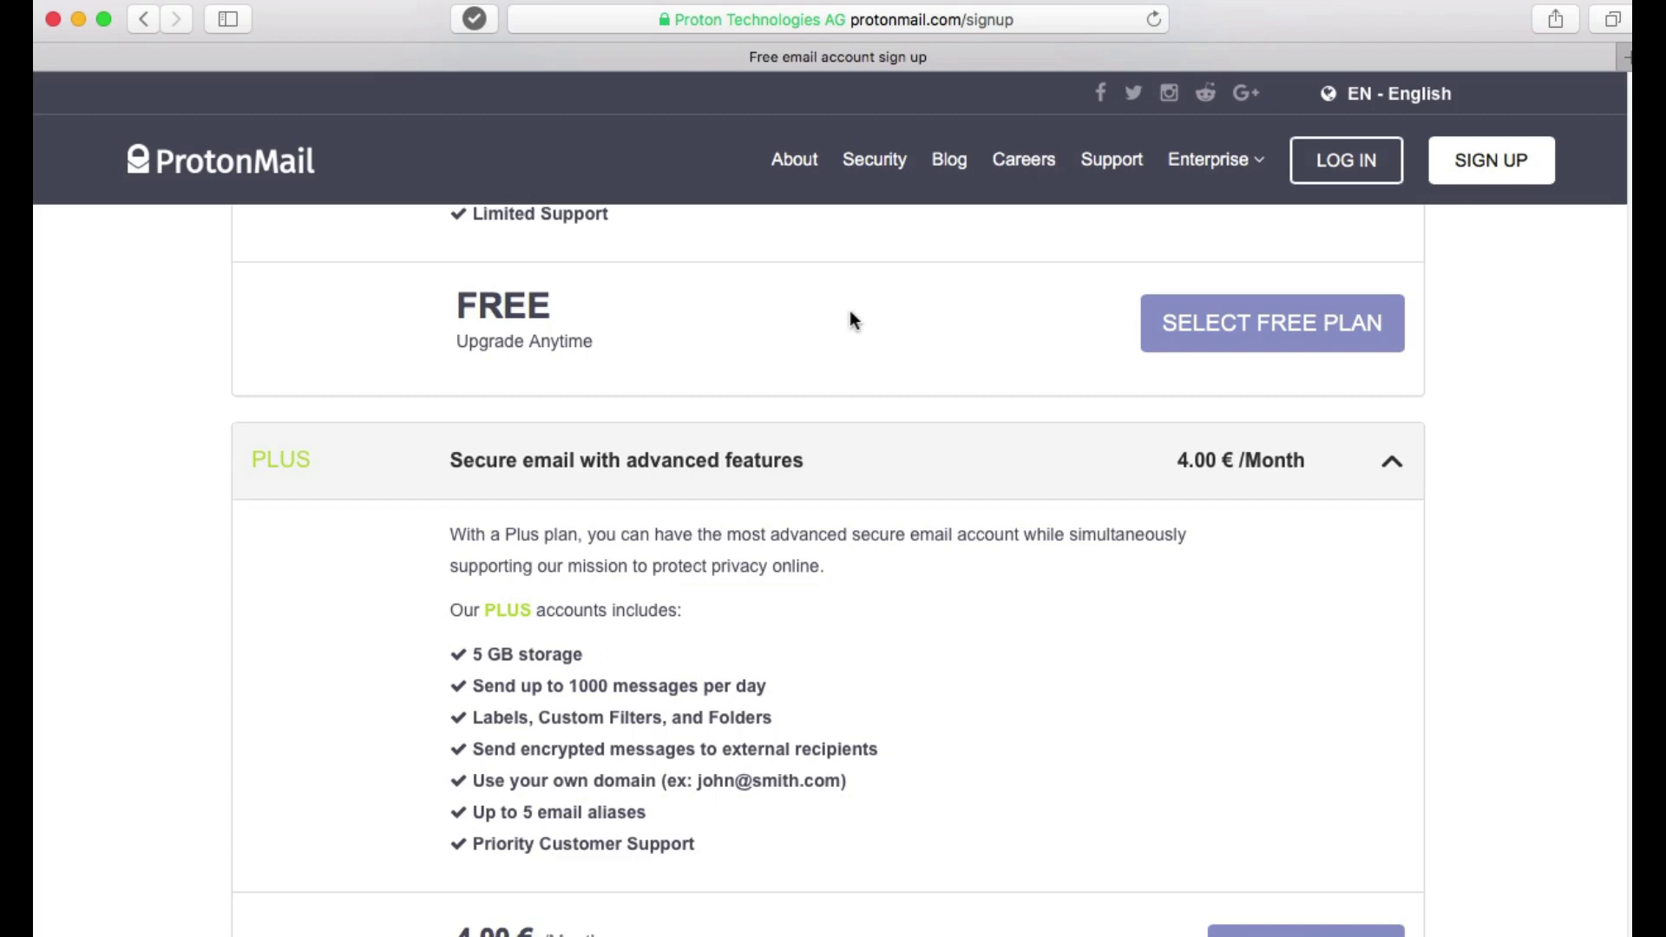
{"action": "scroll", "coordinate": [850, 319], "scroll_direction": "up", "scroll_amount": 5}
{"action": "scroll", "coordinate": [850, 309], "scroll_direction": "down", "scroll_amount": 1}
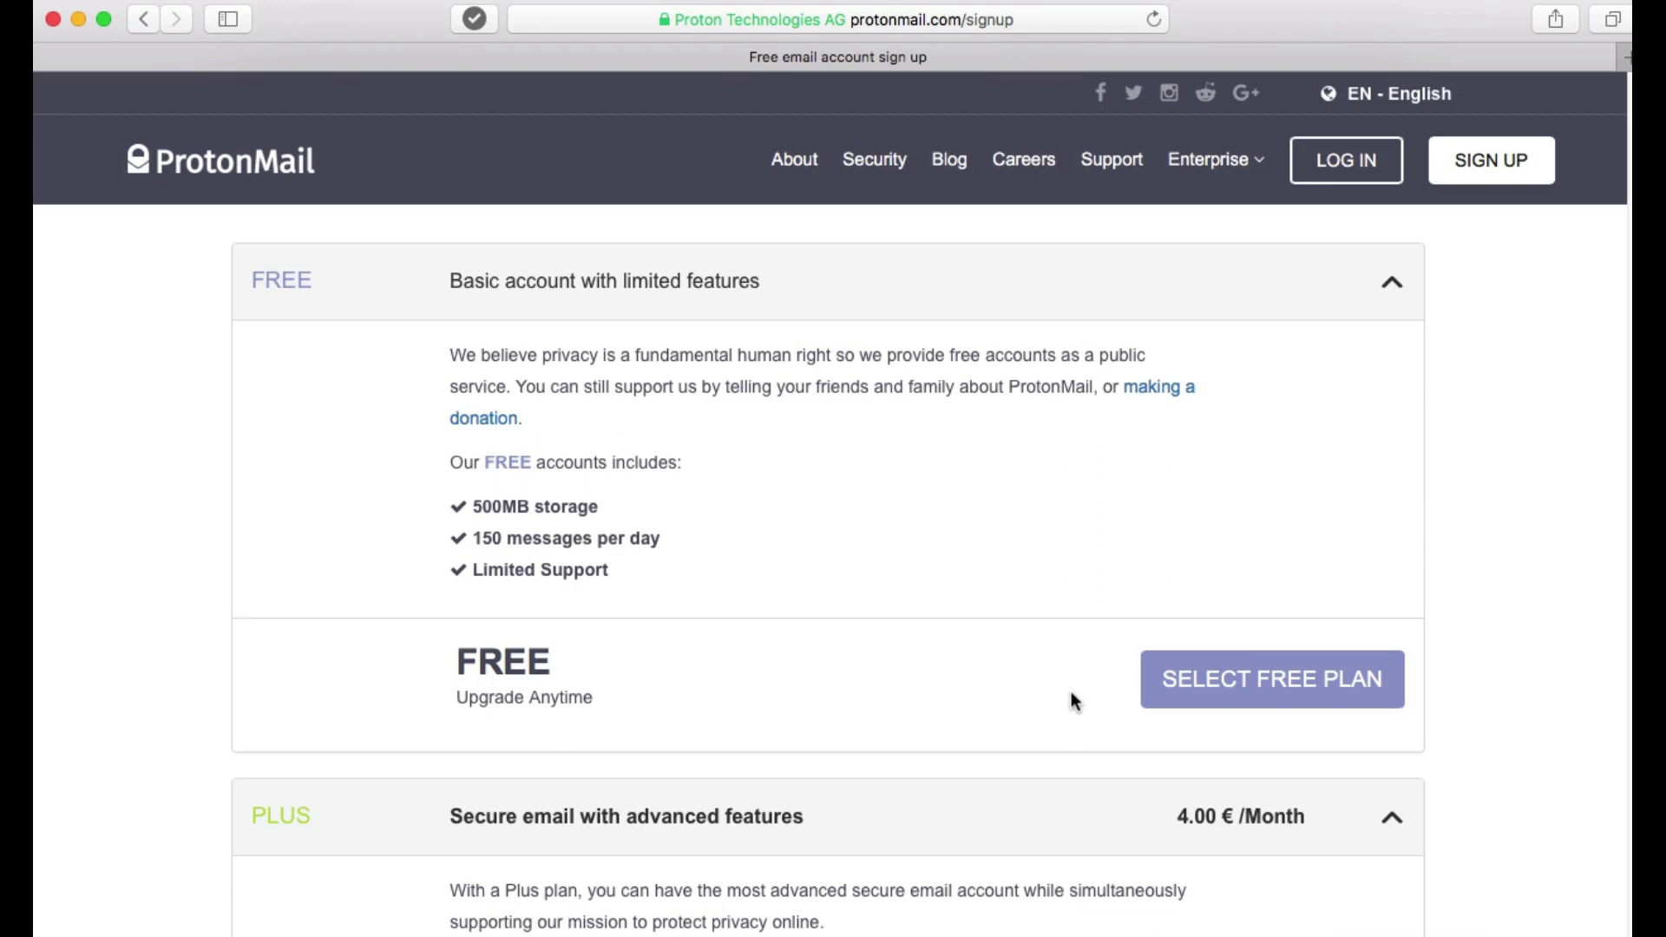
Select the Free plan and enter a username, correcting its first letter until it shows available.
{"action": "left_click", "coordinate": [1266, 688]}
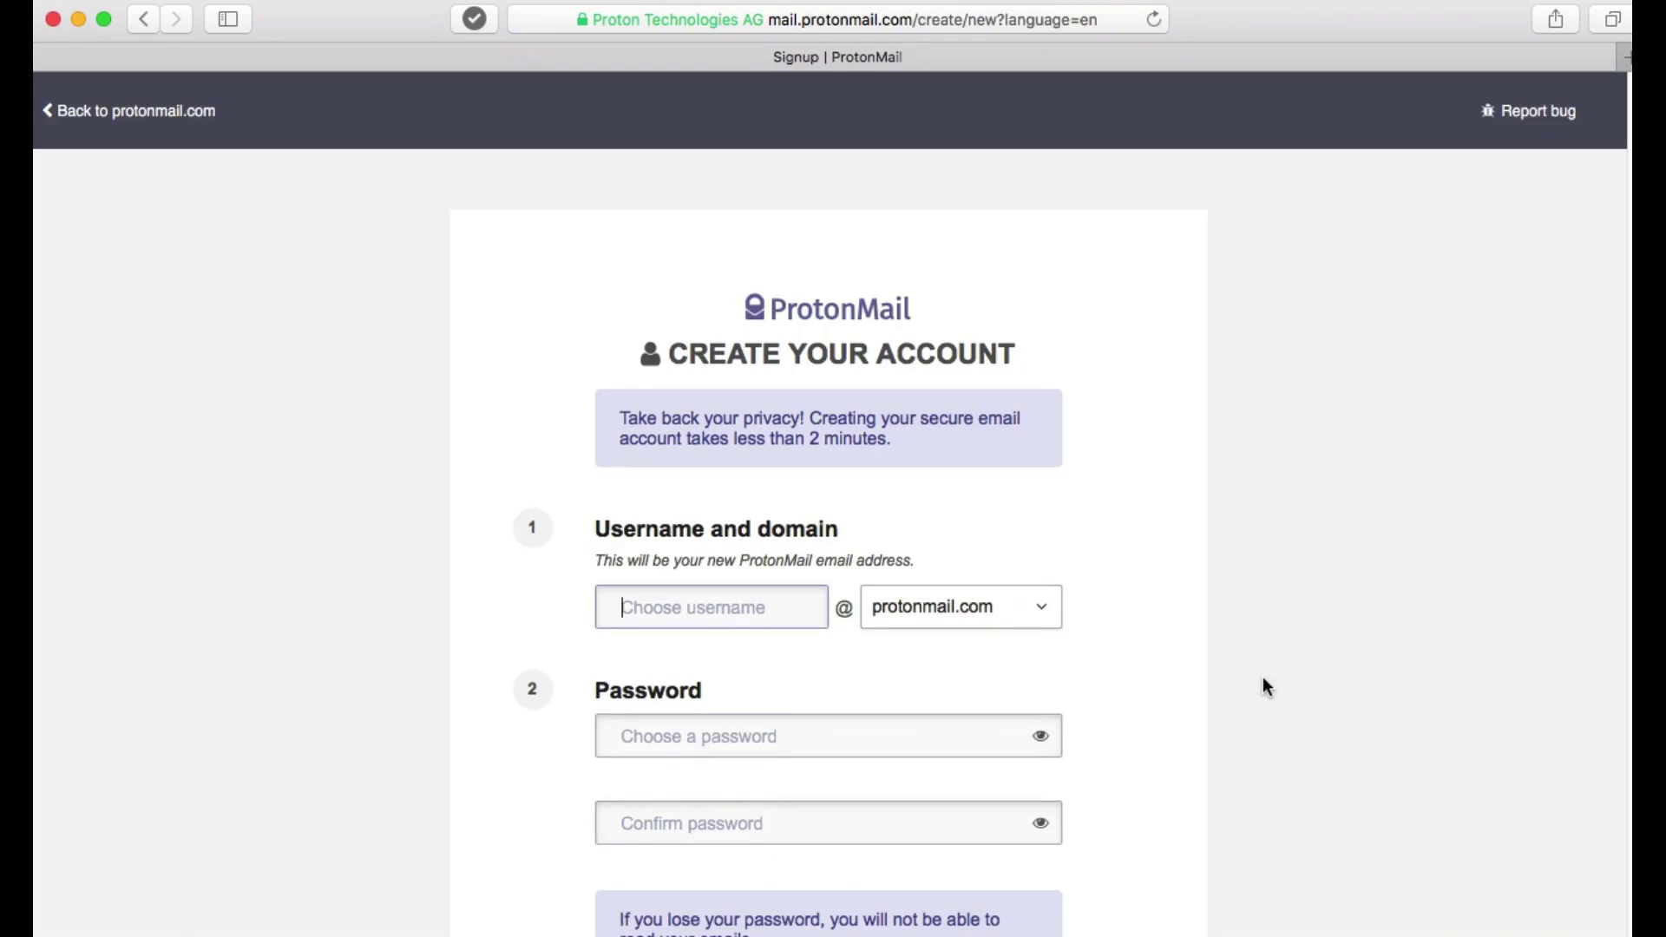
{"action": "scroll", "coordinate": [1263, 678], "scroll_direction": "down", "scroll_amount": 3}
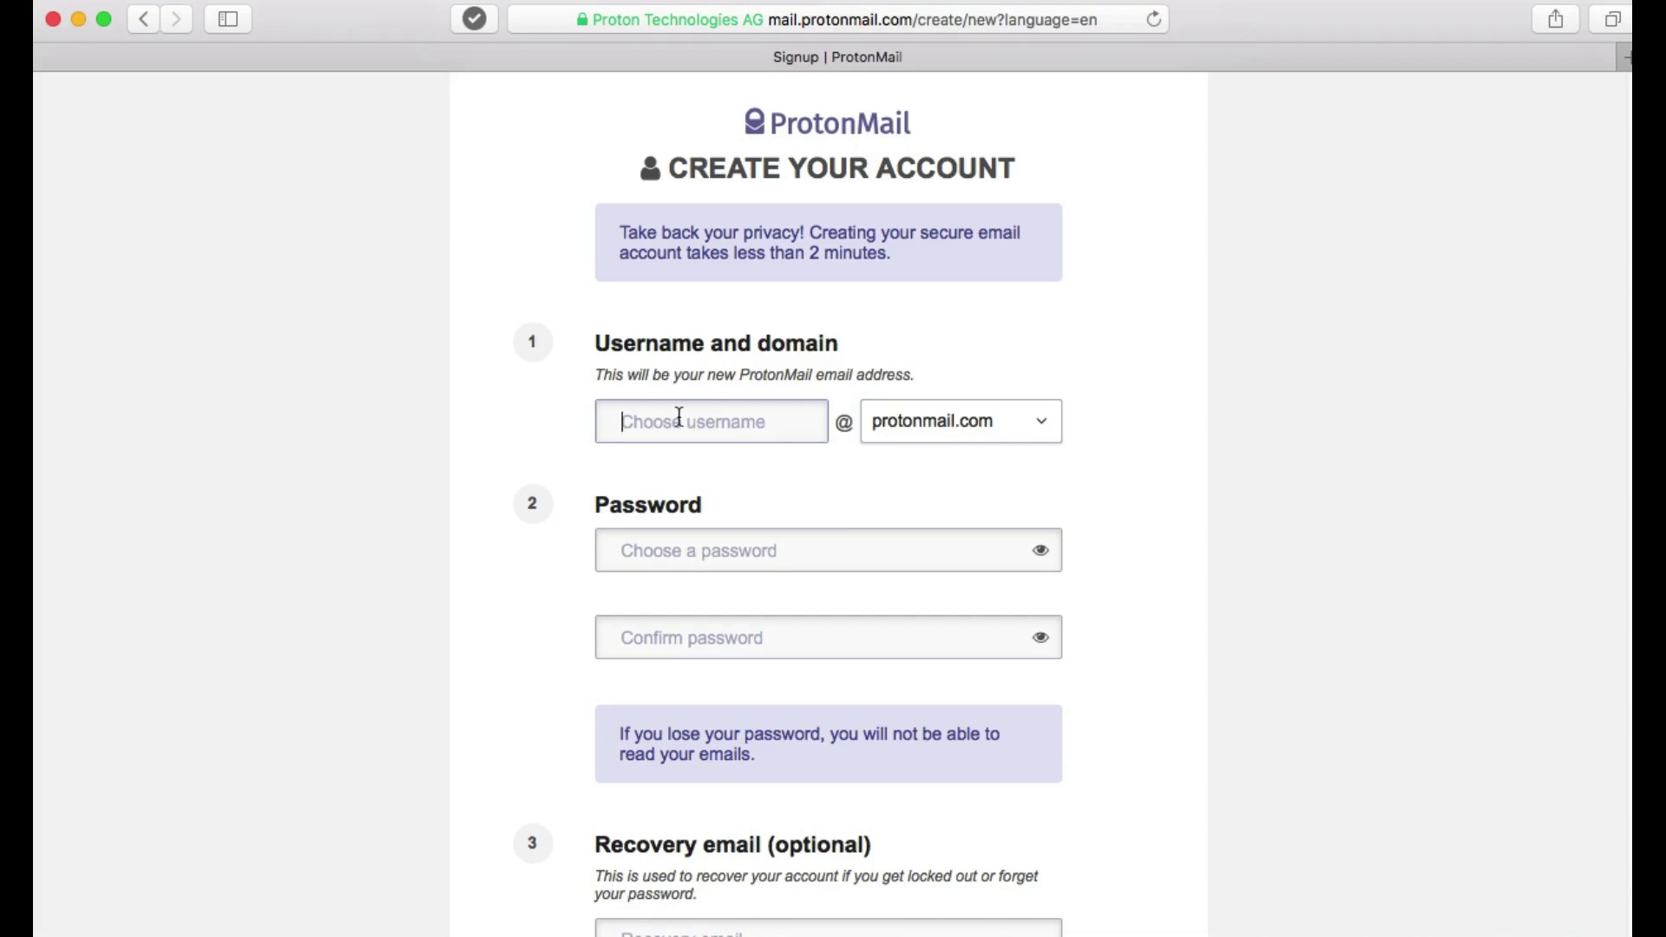
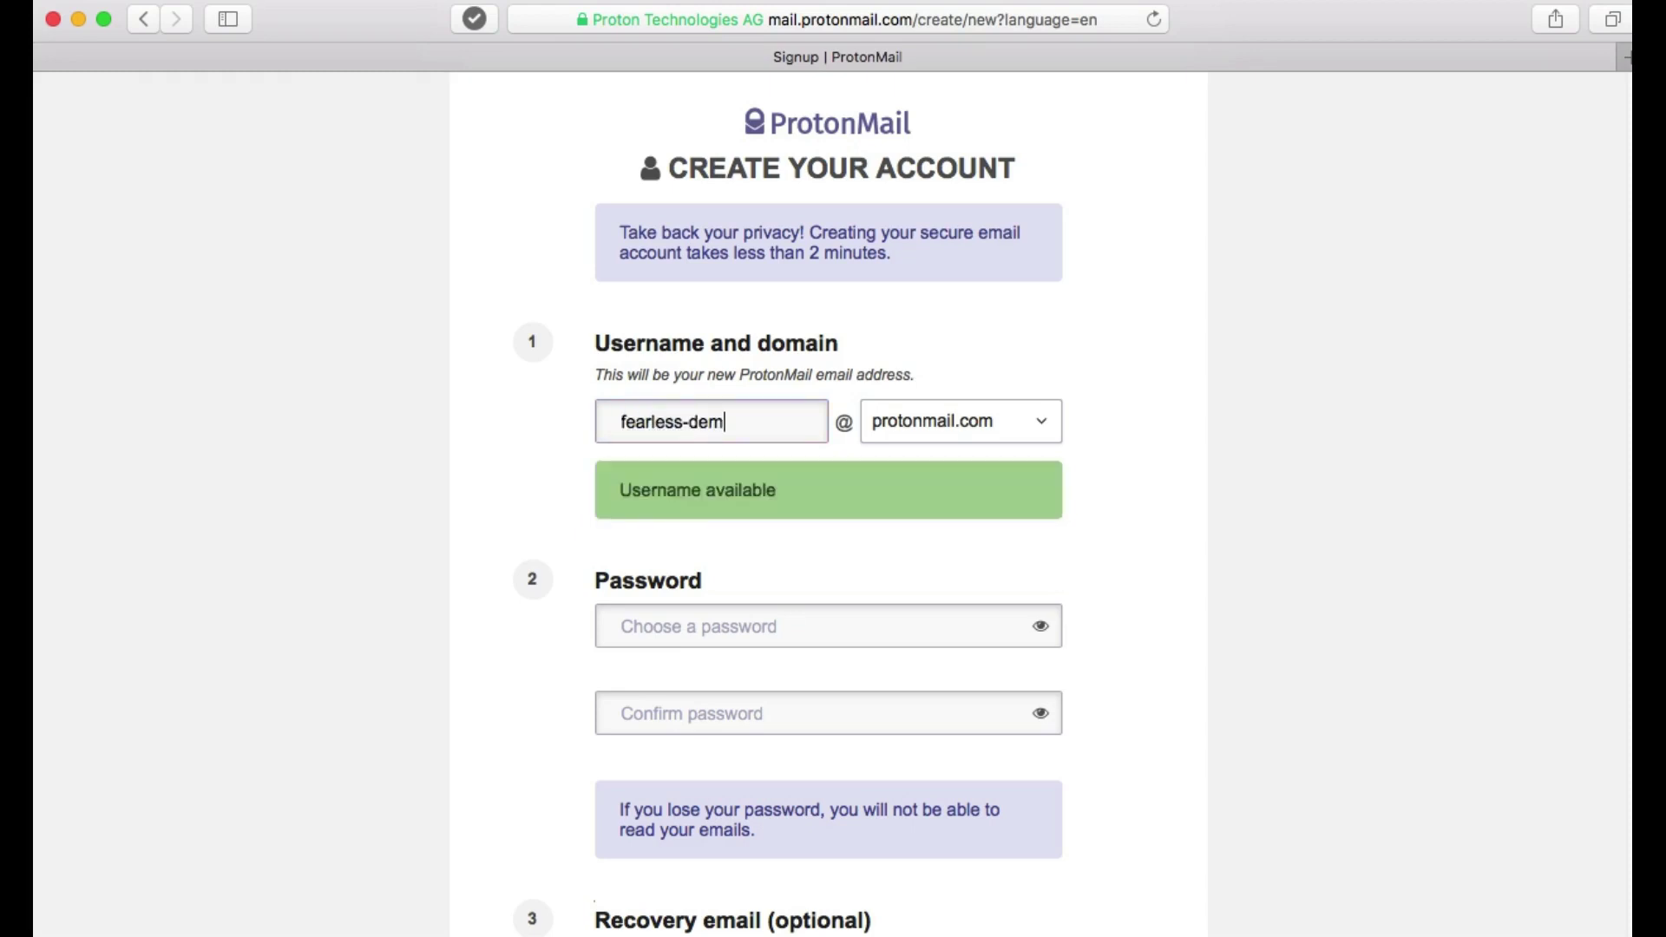
{"action": "left_click", "coordinate": [620, 421]}
{"action": "type", "text": "u"}
{"action": "scroll", "coordinate": [944, 568], "scroll_direction": "down", "scroll_amount": 5}
Enter the account password, then retype it in the Confirm password field.
{"action": "left_click", "coordinate": [793, 401]}
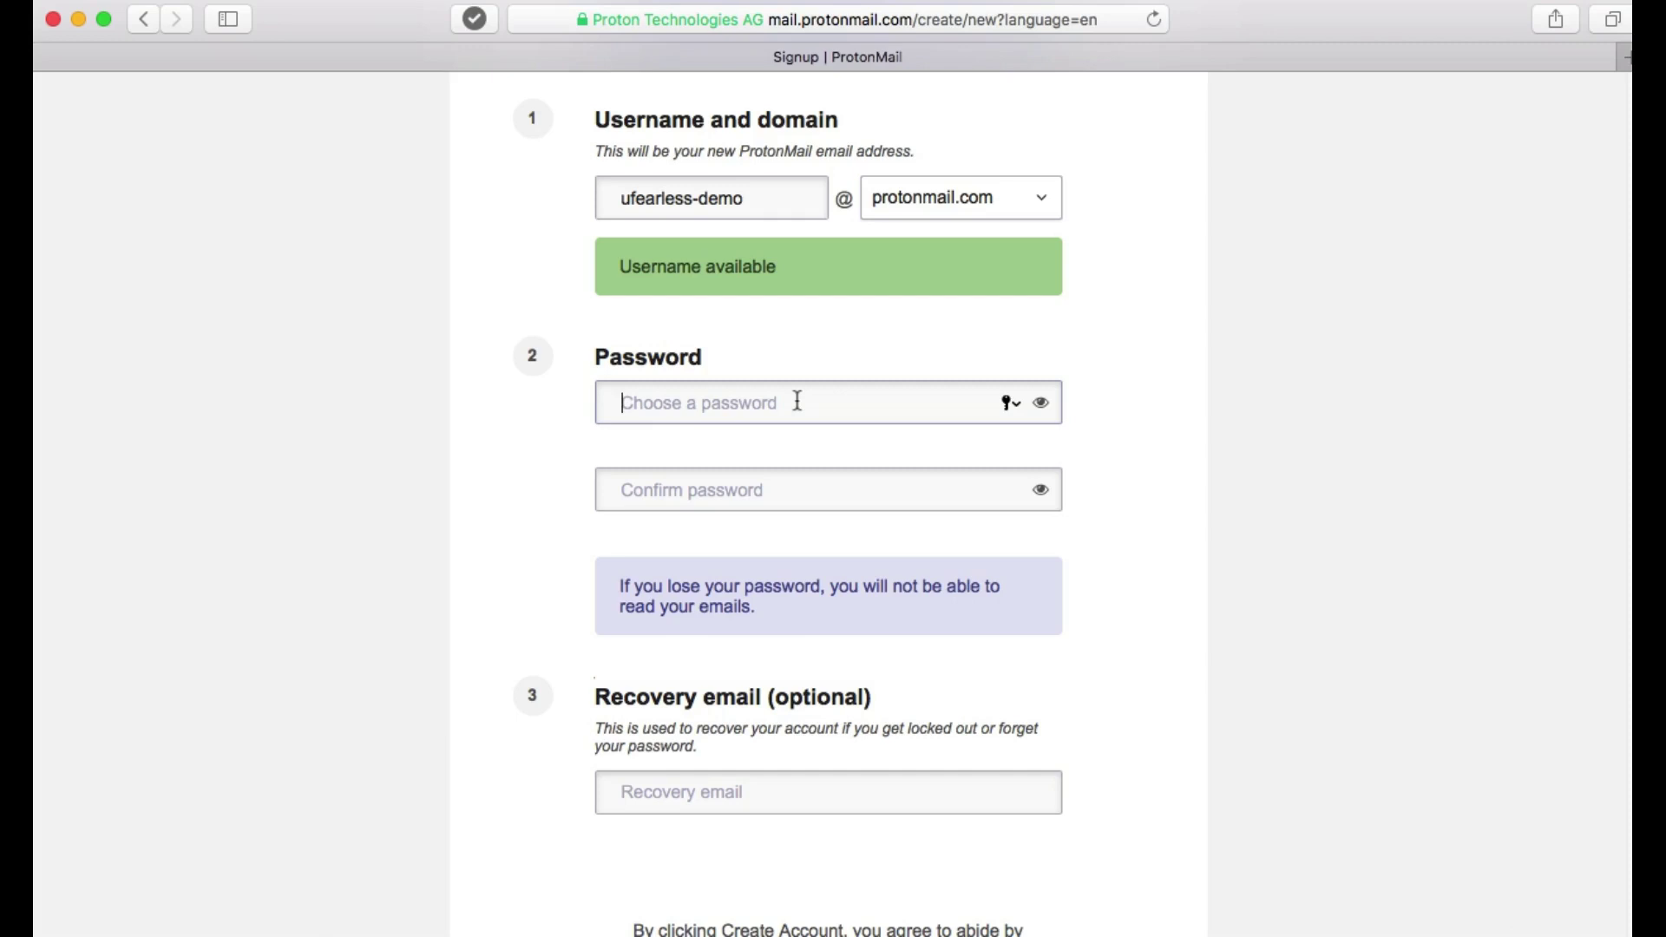
{"action": "type", "text": "••"}
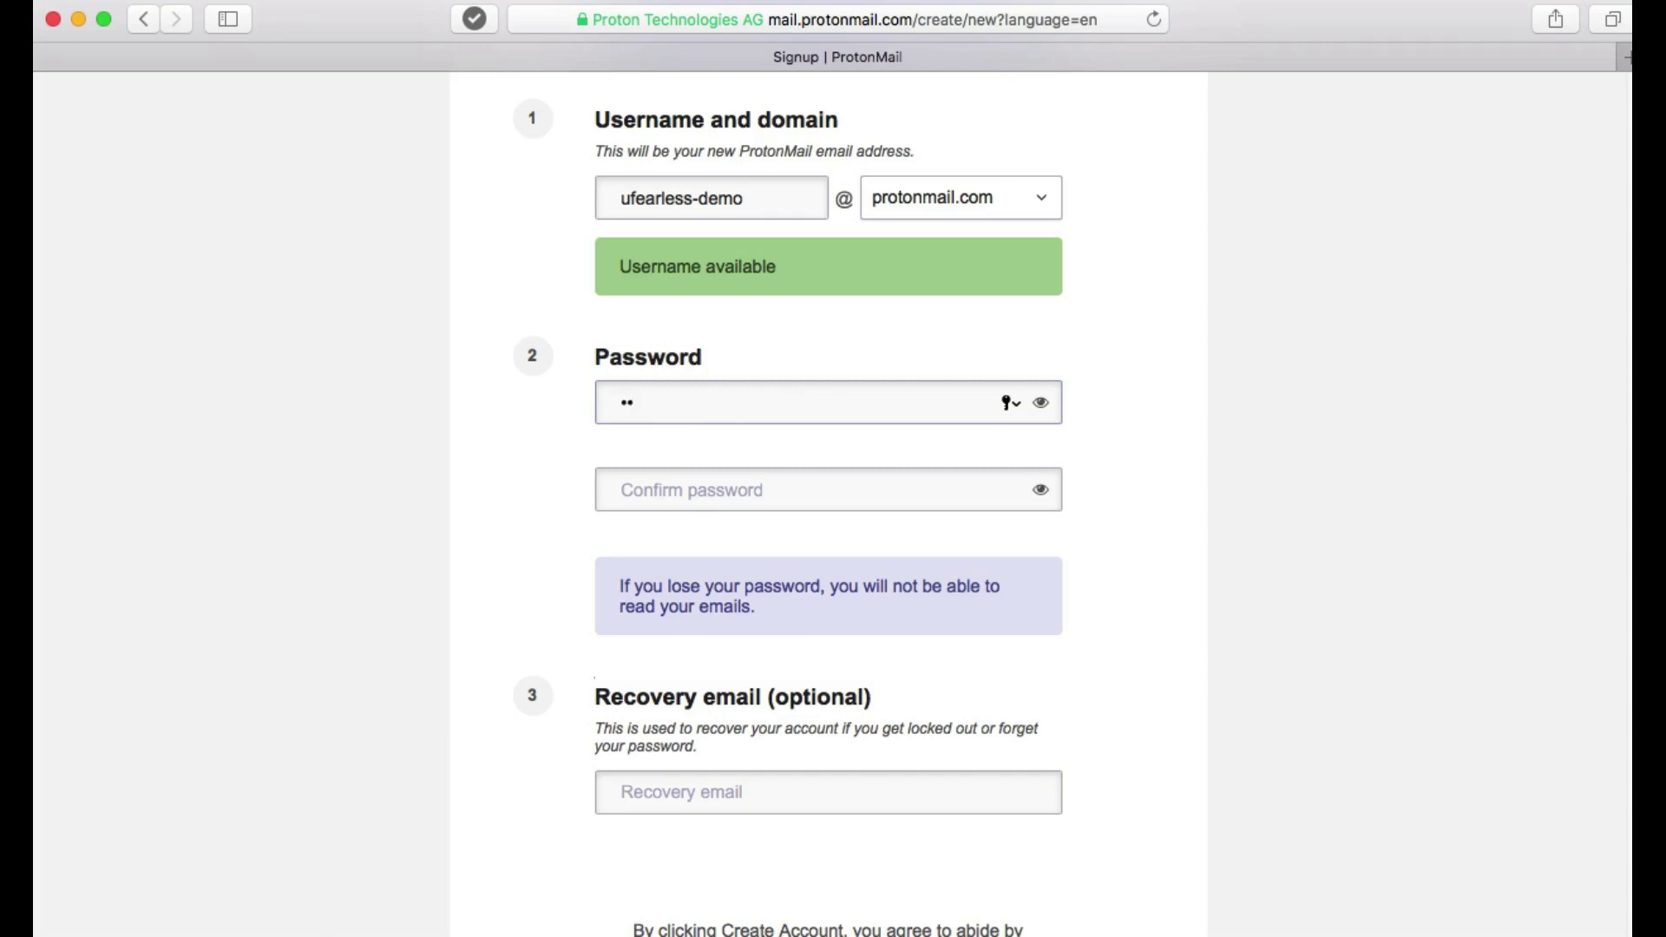
{"action": "type", "text": "•••••••••"}
{"action": "left_click", "coordinate": [771, 491]}
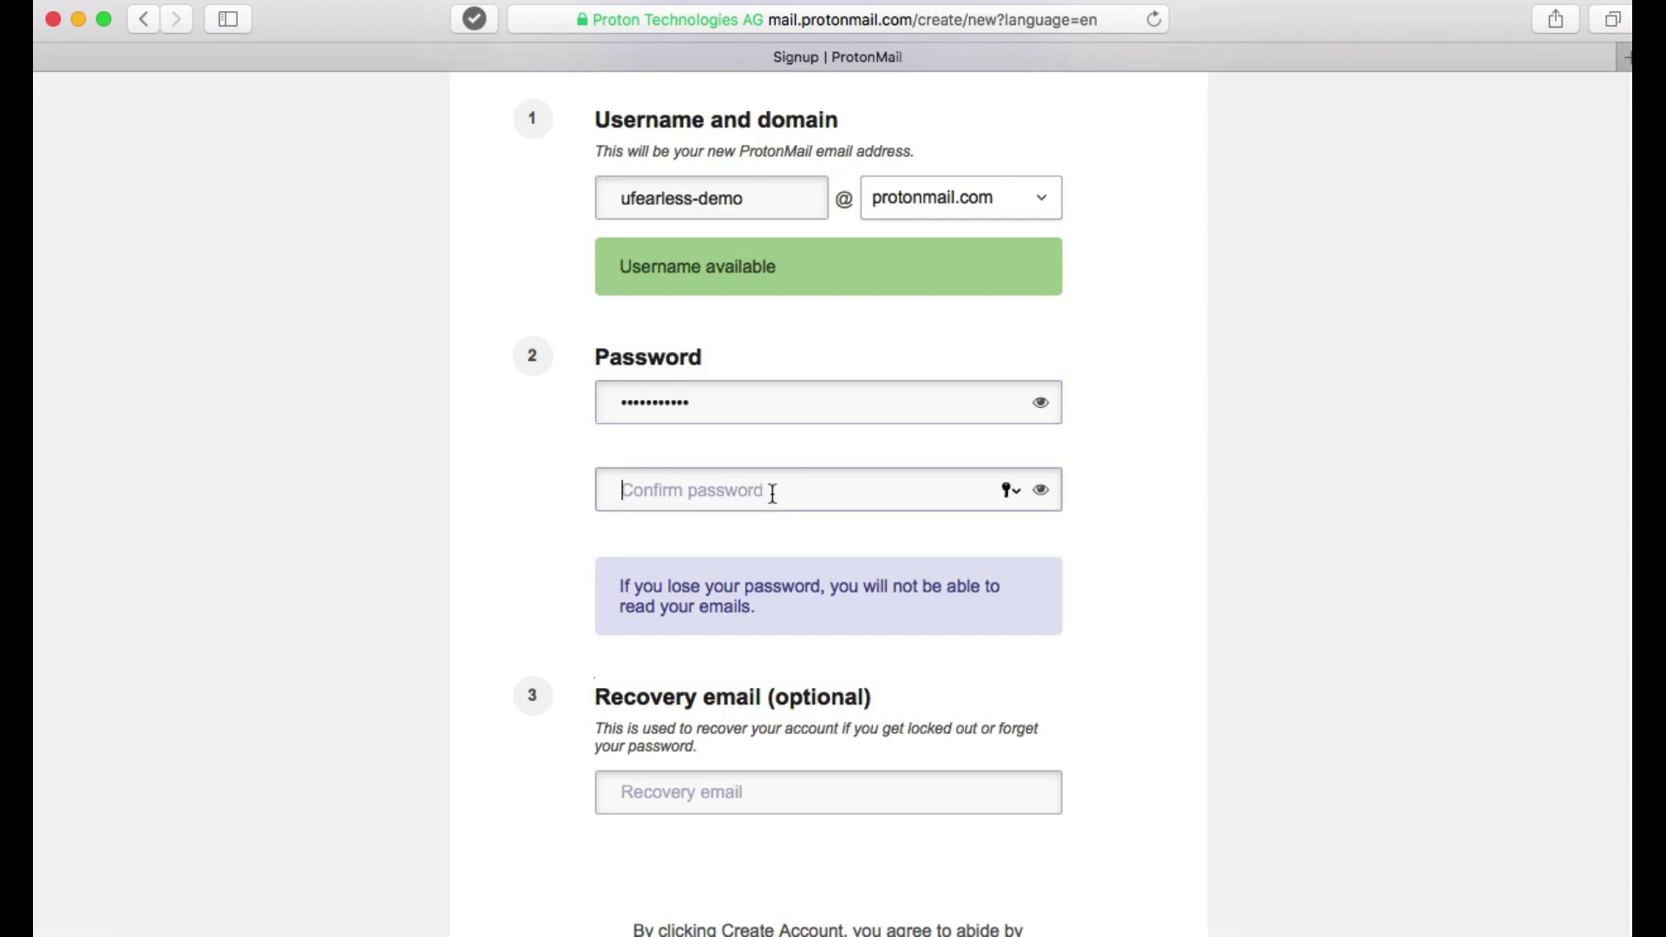
{"action": "type", "text": "••"}
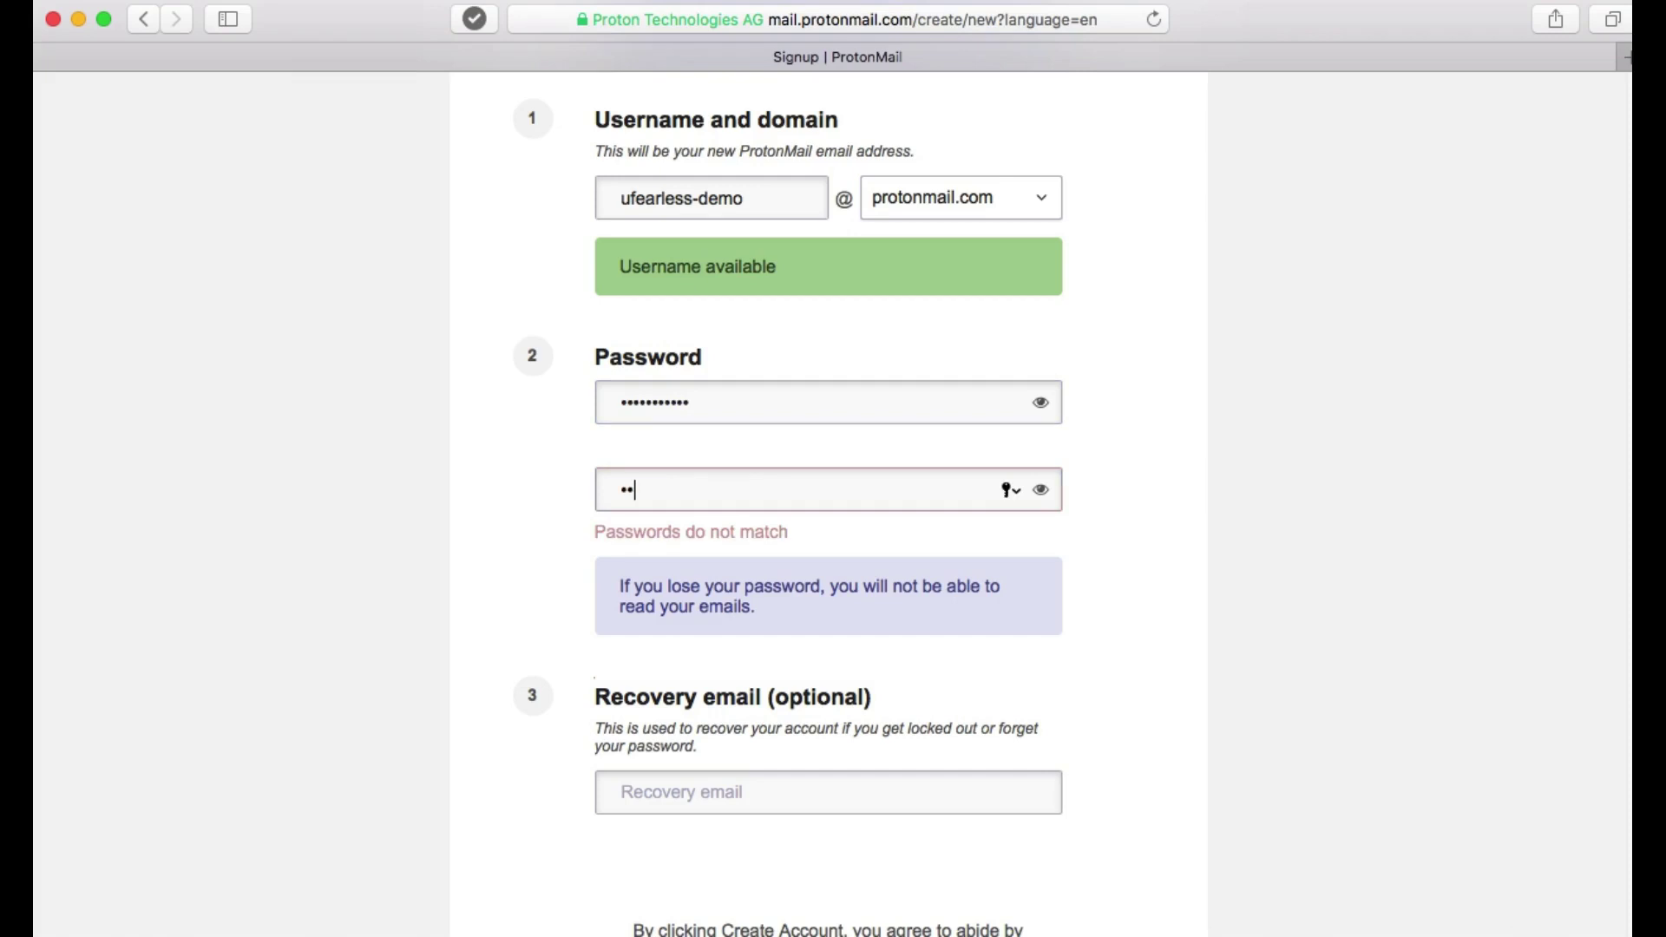
{"action": "type", "text": "•••••••••"}
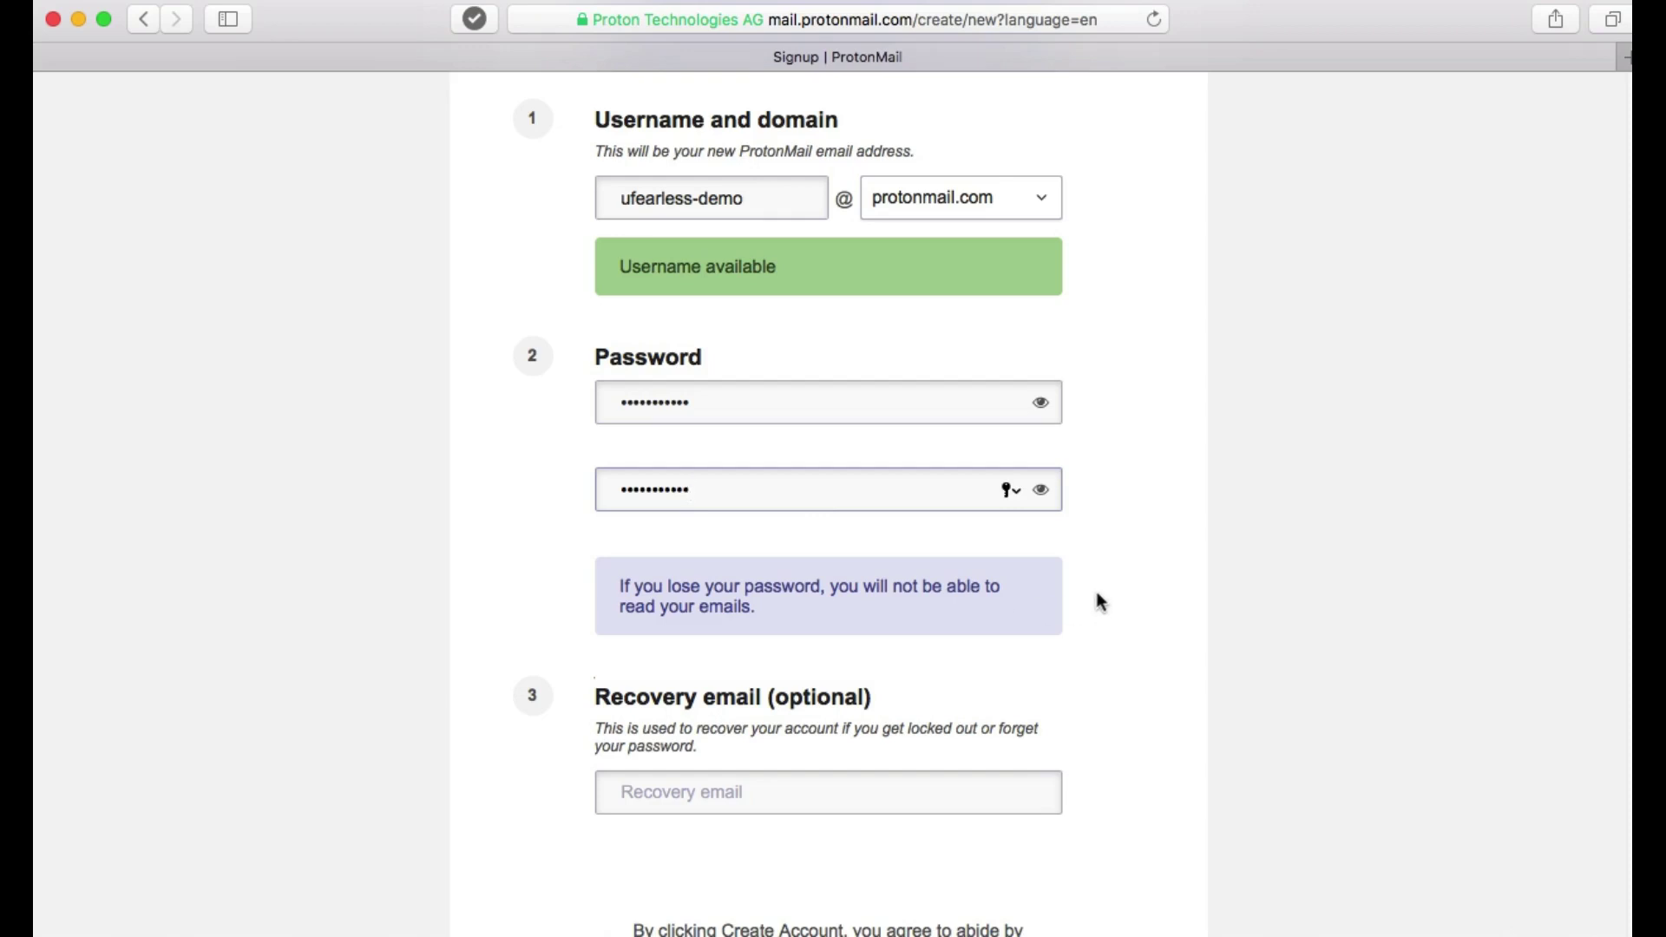
Enter the recovery e-mail address in the Recovery email field.
{"action": "scroll", "coordinate": [1100, 601], "scroll_direction": "down", "scroll_amount": 5}
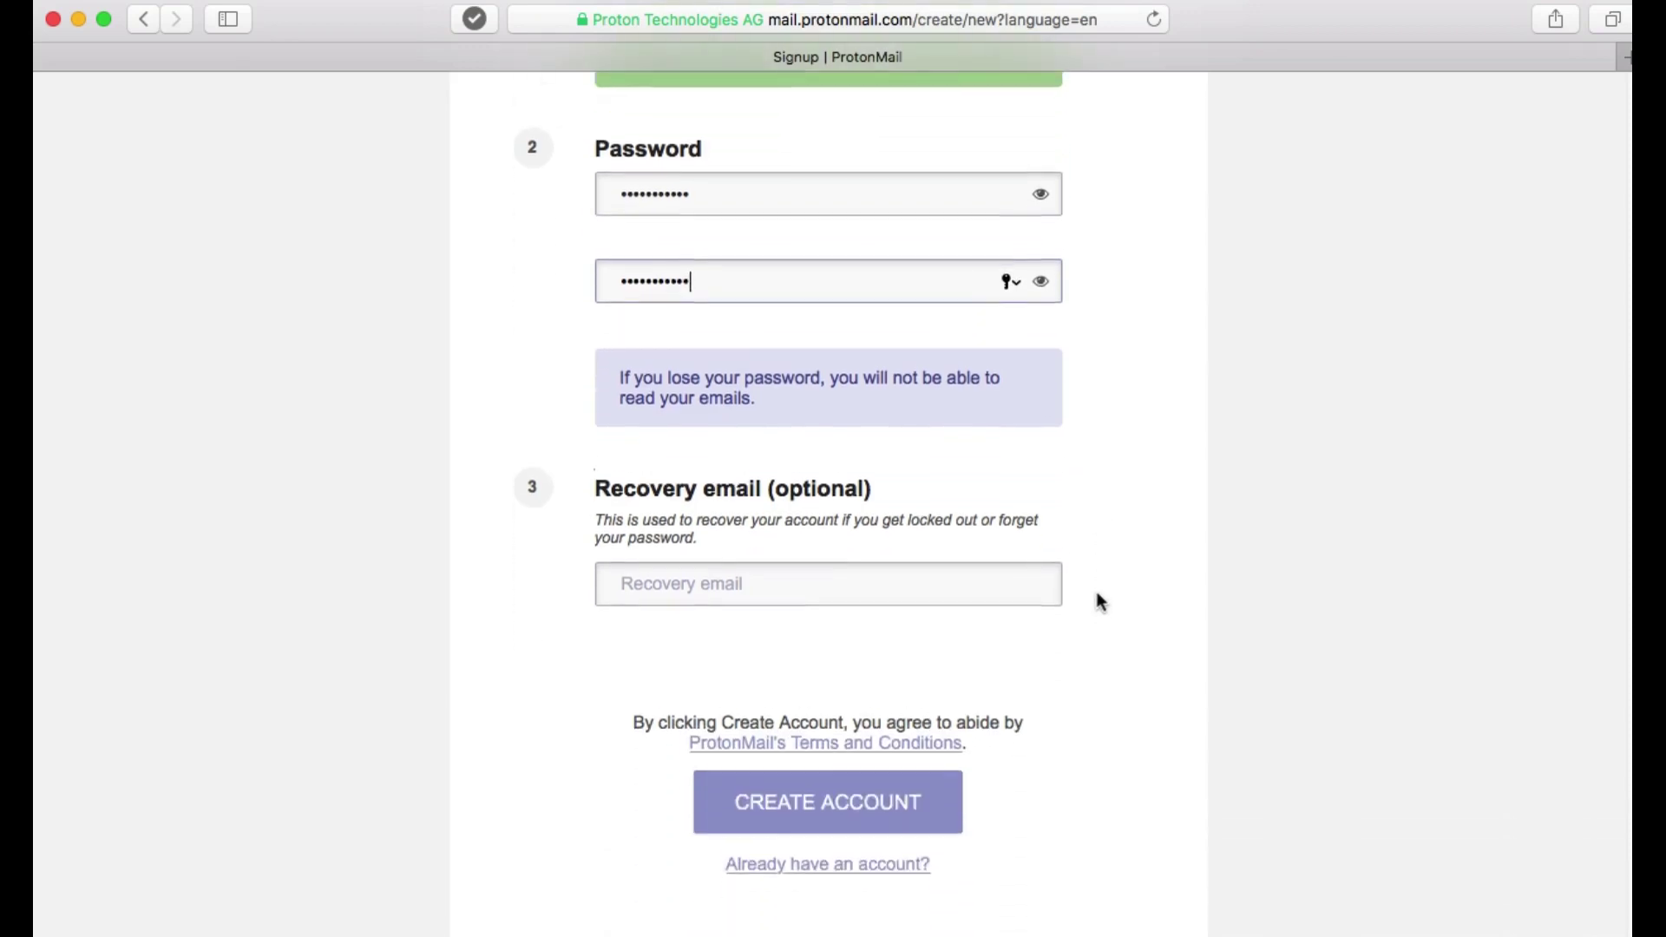
{"action": "left_click", "coordinate": [768, 569]}
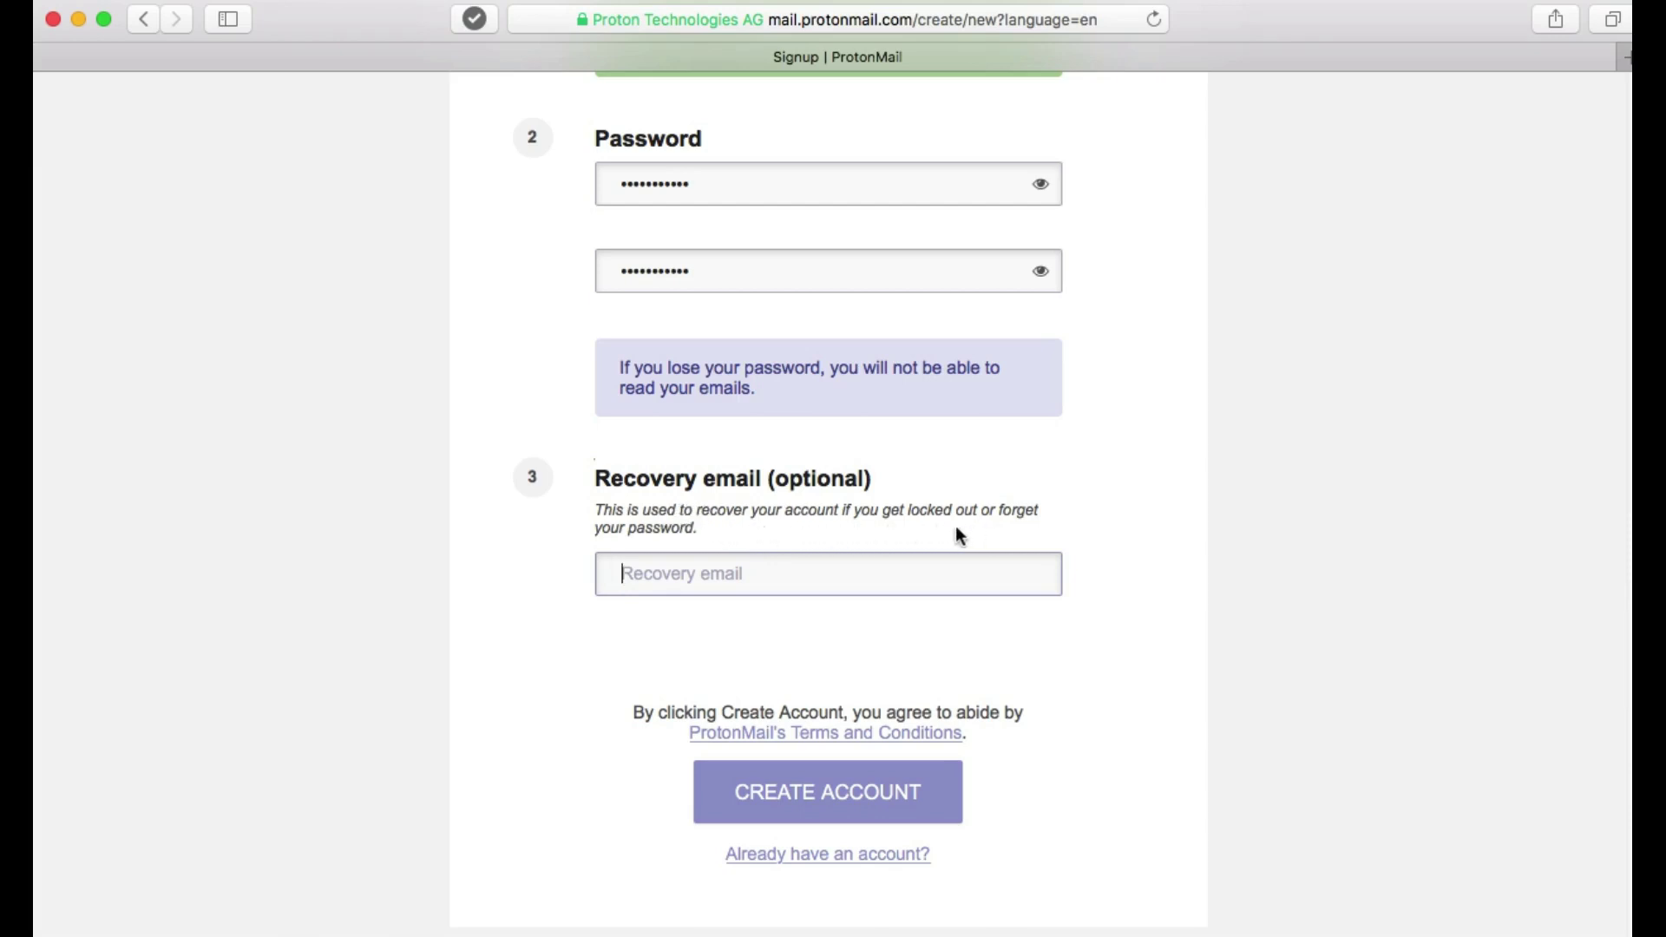
{"action": "left_click", "coordinate": [754, 577]}
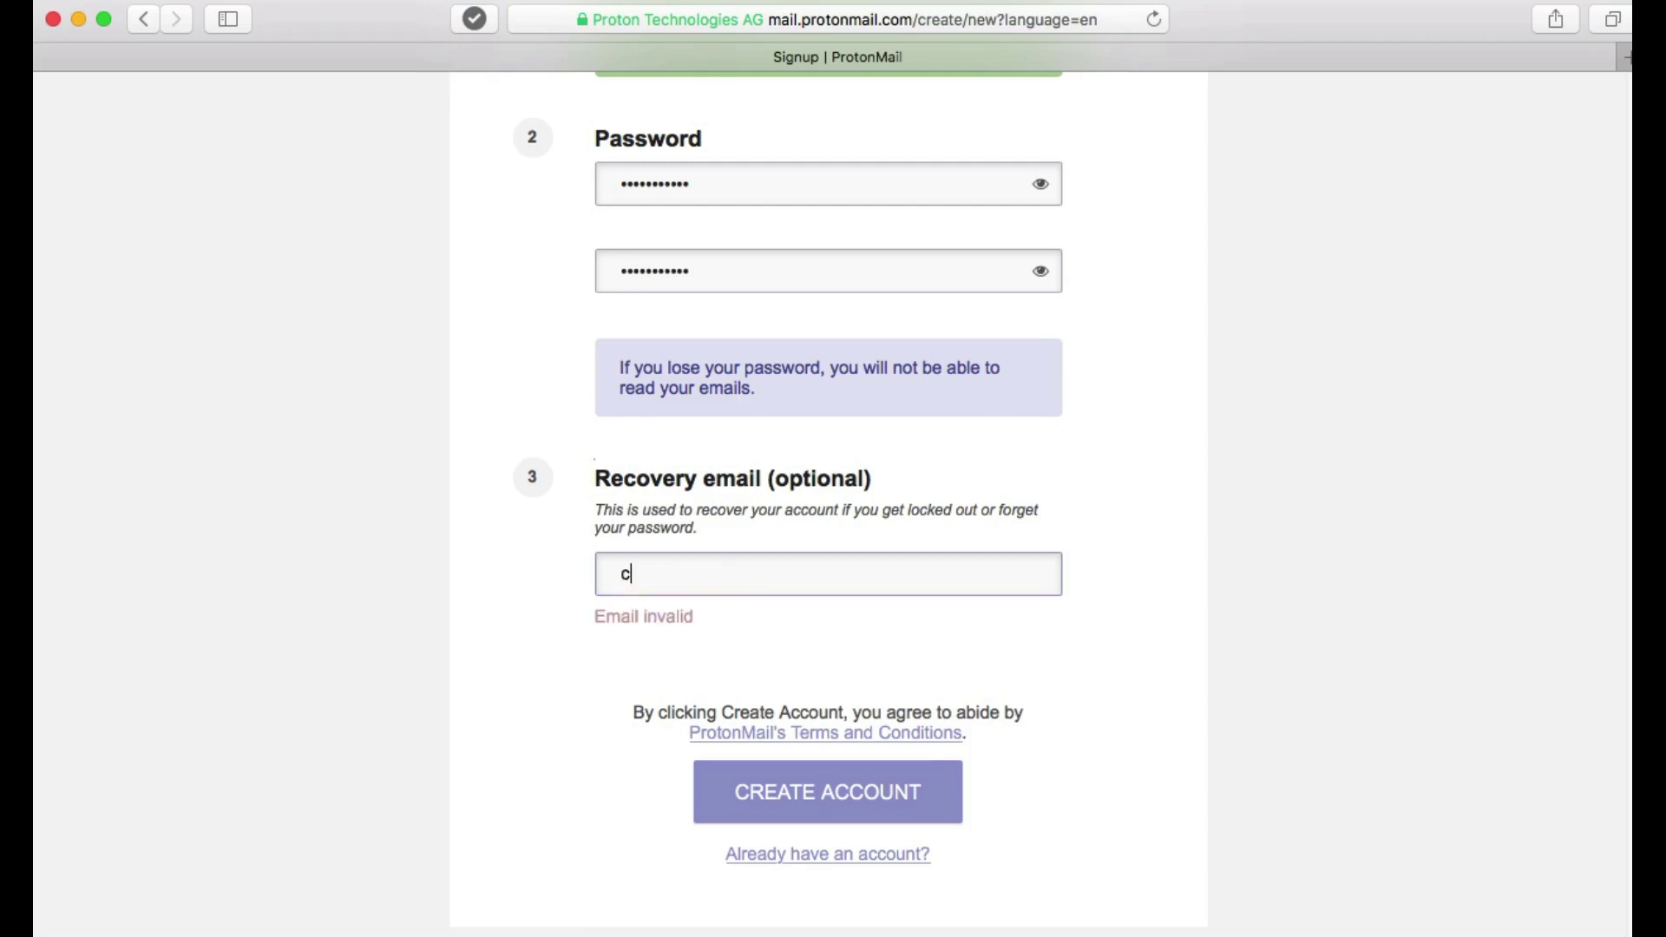
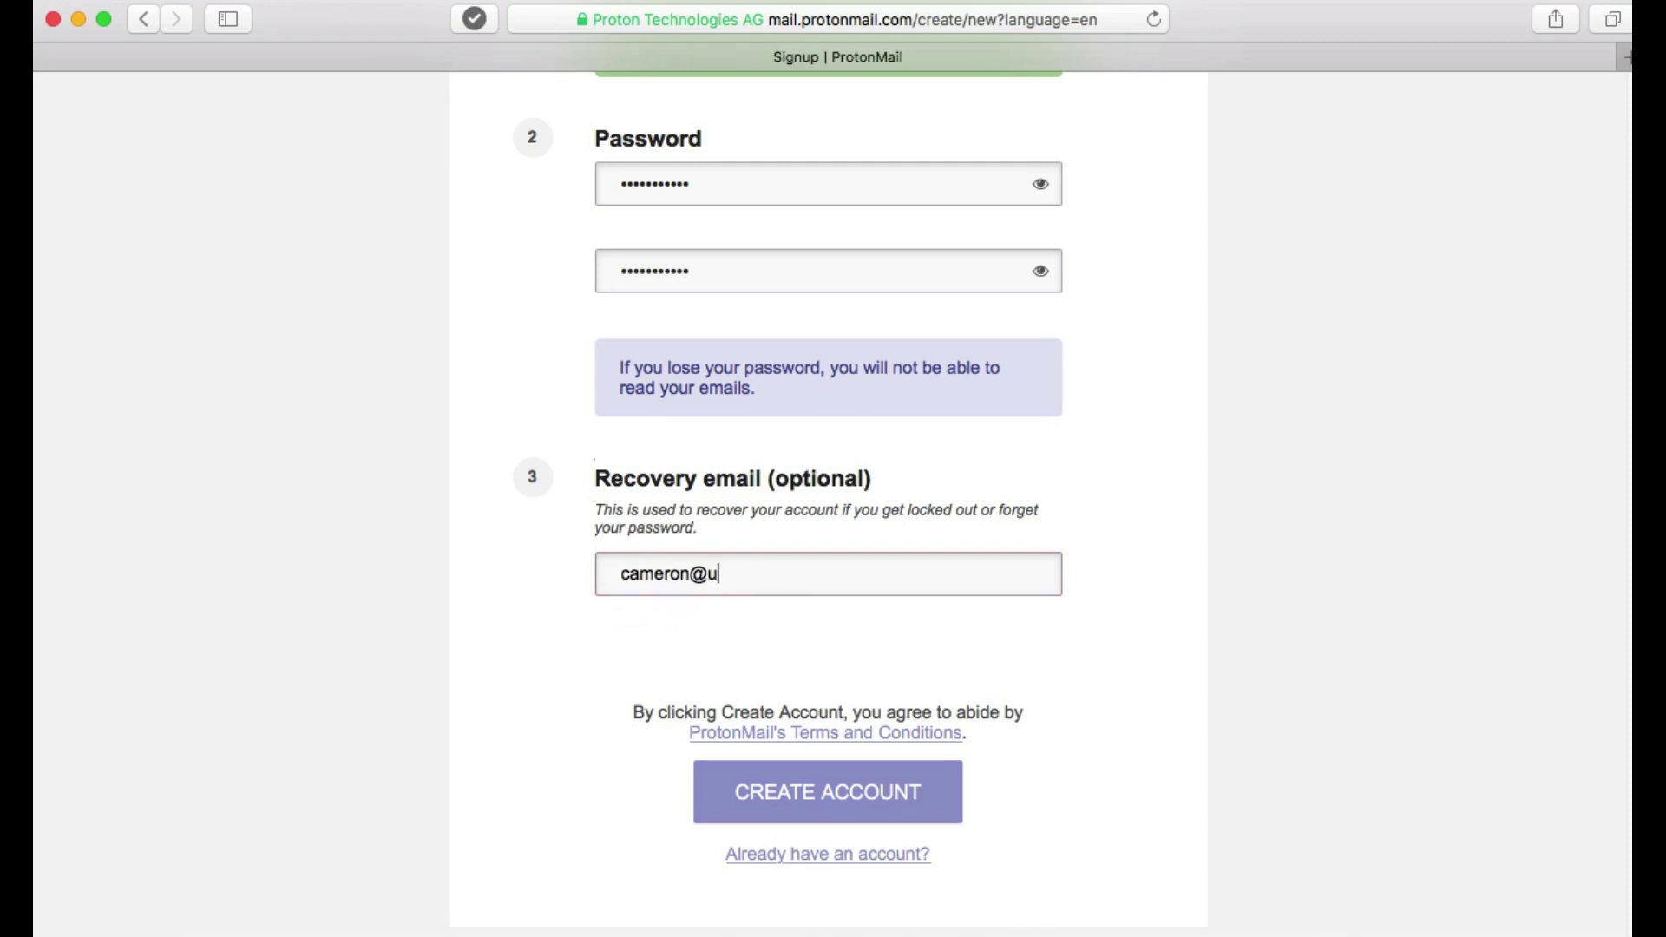
Submit the signup form with CREATE ACCOUNT and wait for the 'Are you human?' step.
{"action": "left_click", "coordinate": [824, 803]}
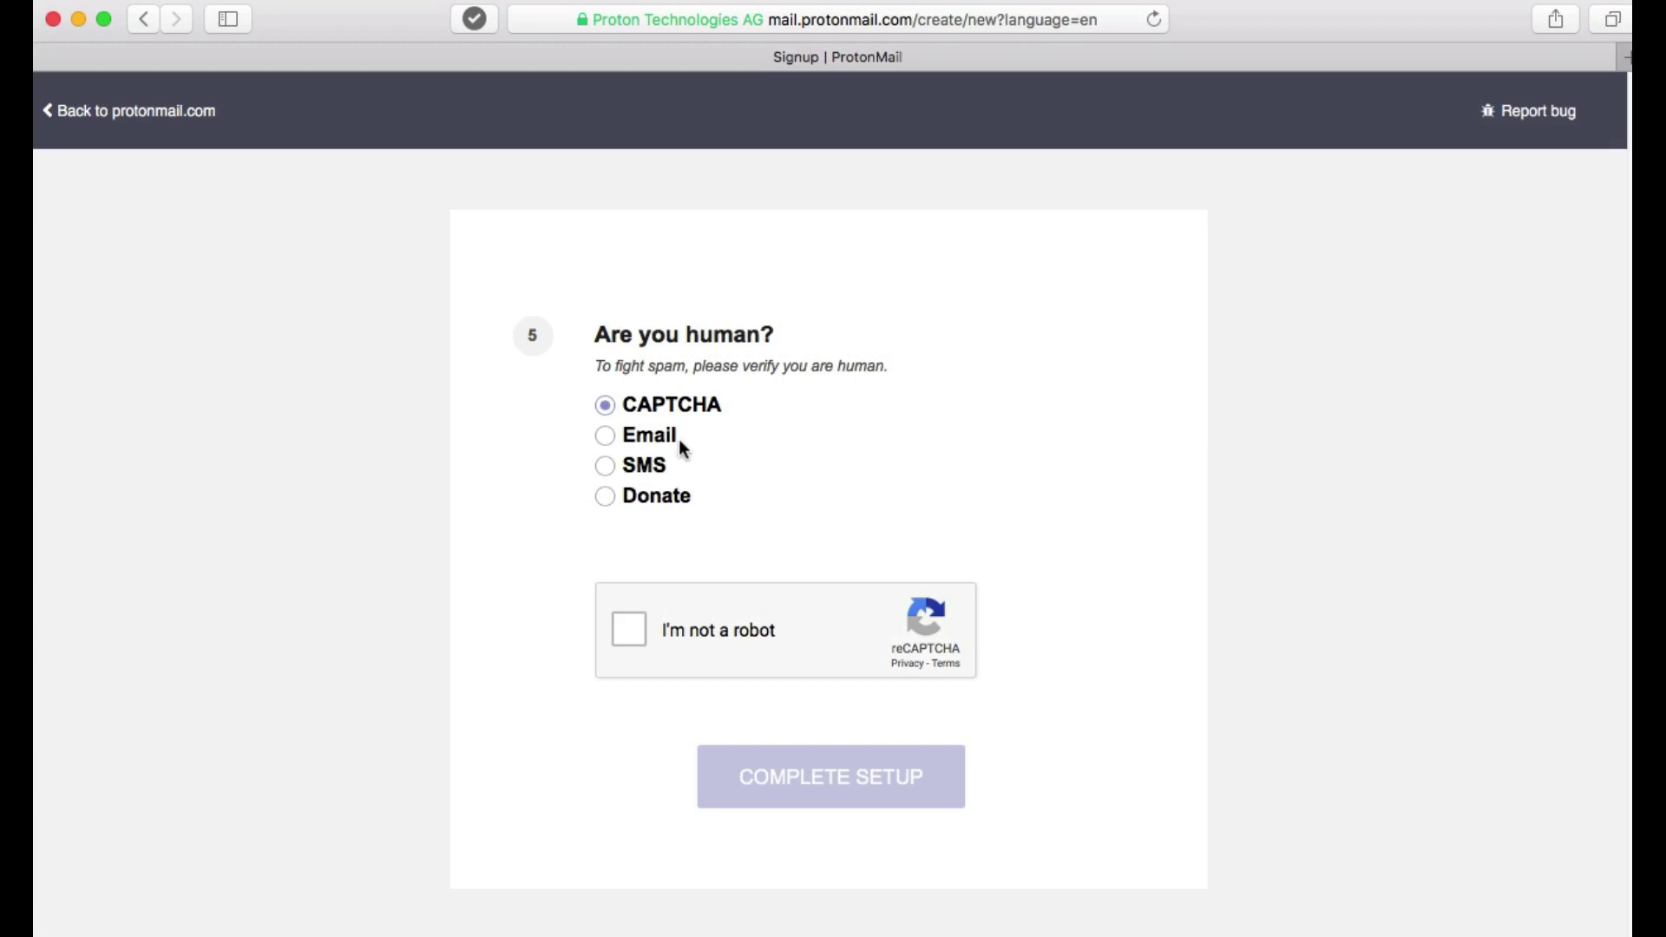
Try Email verification, then switch the verification method to SMS.
{"action": "left_click", "coordinate": [653, 446]}
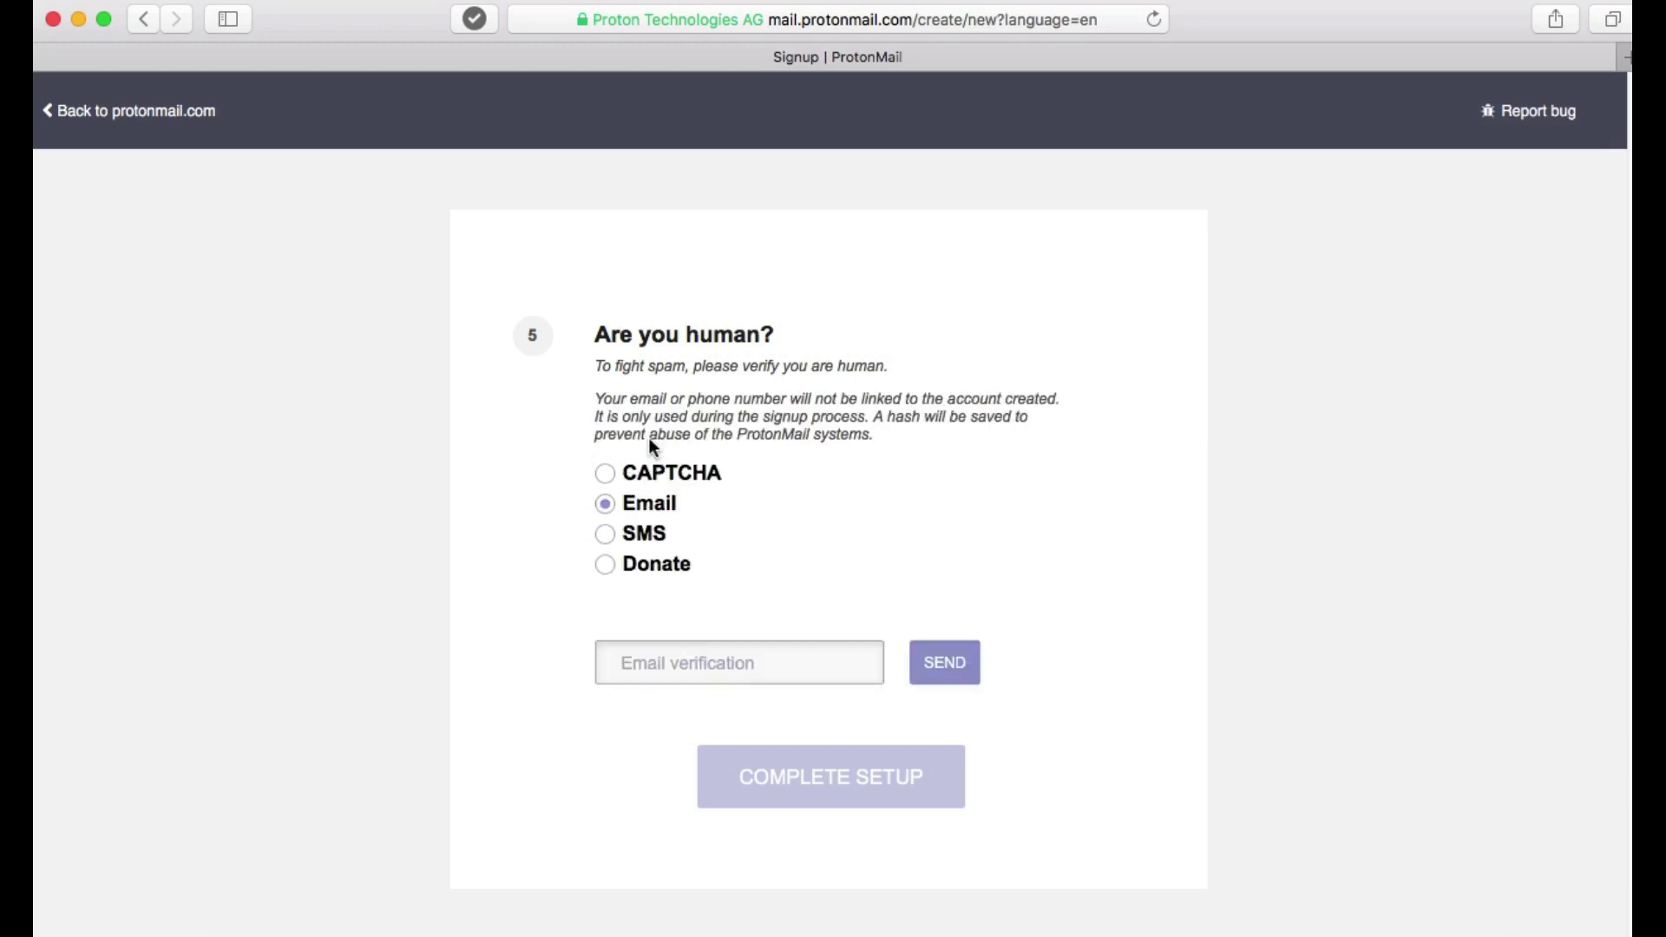
{"action": "left_click", "coordinate": [708, 673]}
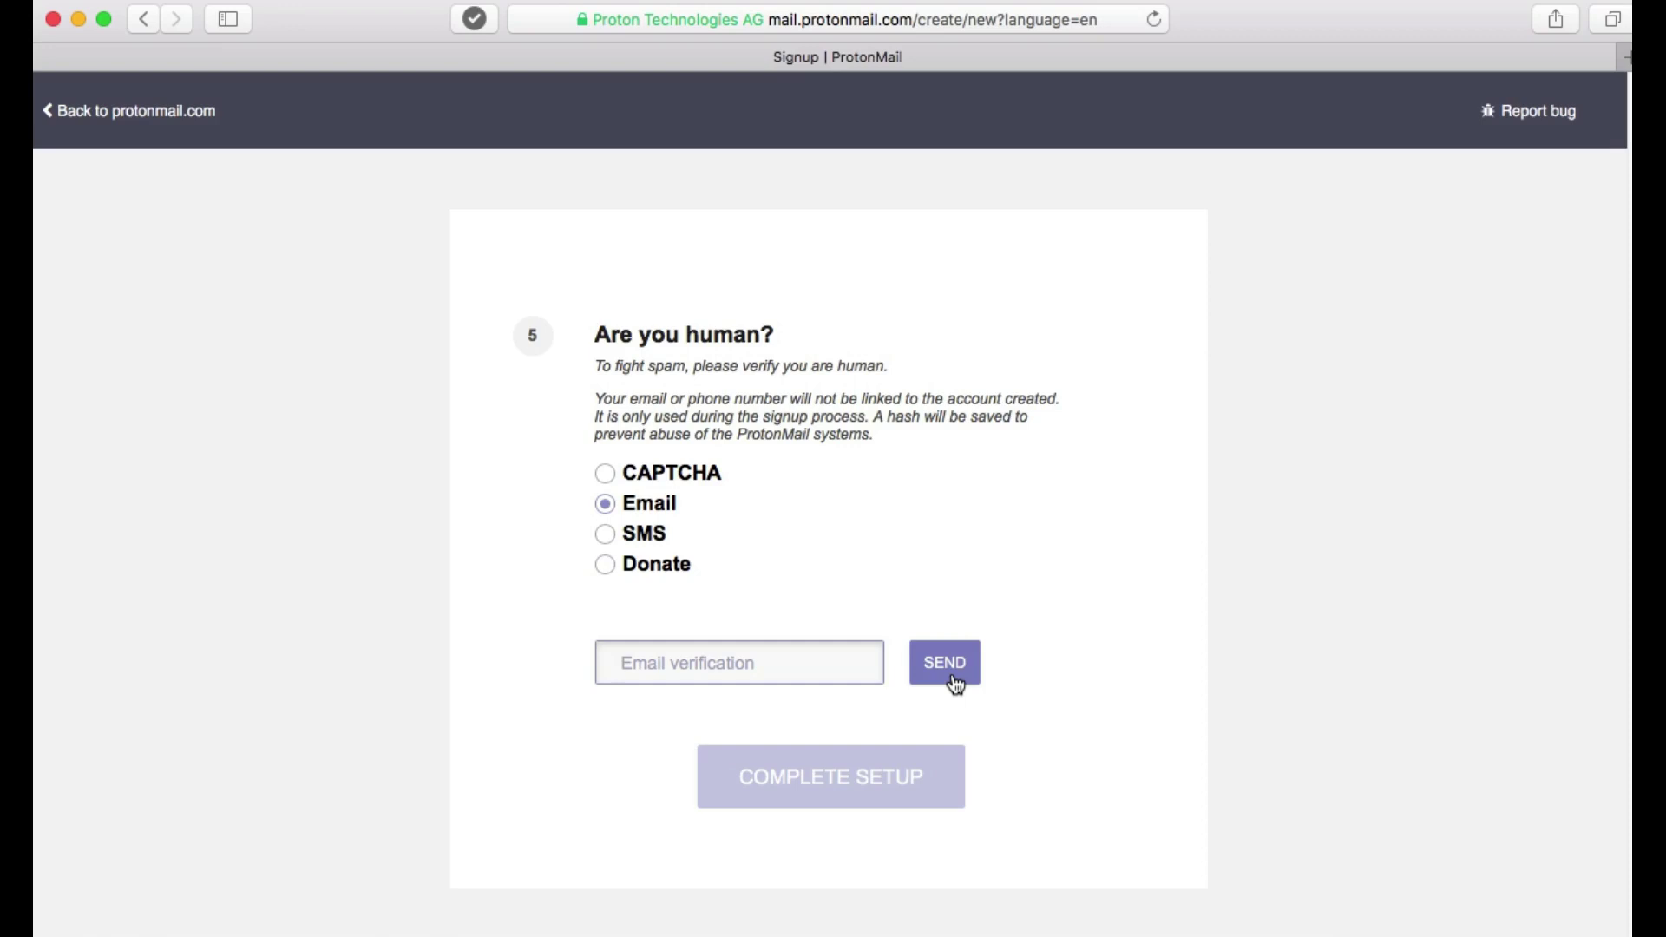
{"action": "left_click", "coordinate": [654, 541]}
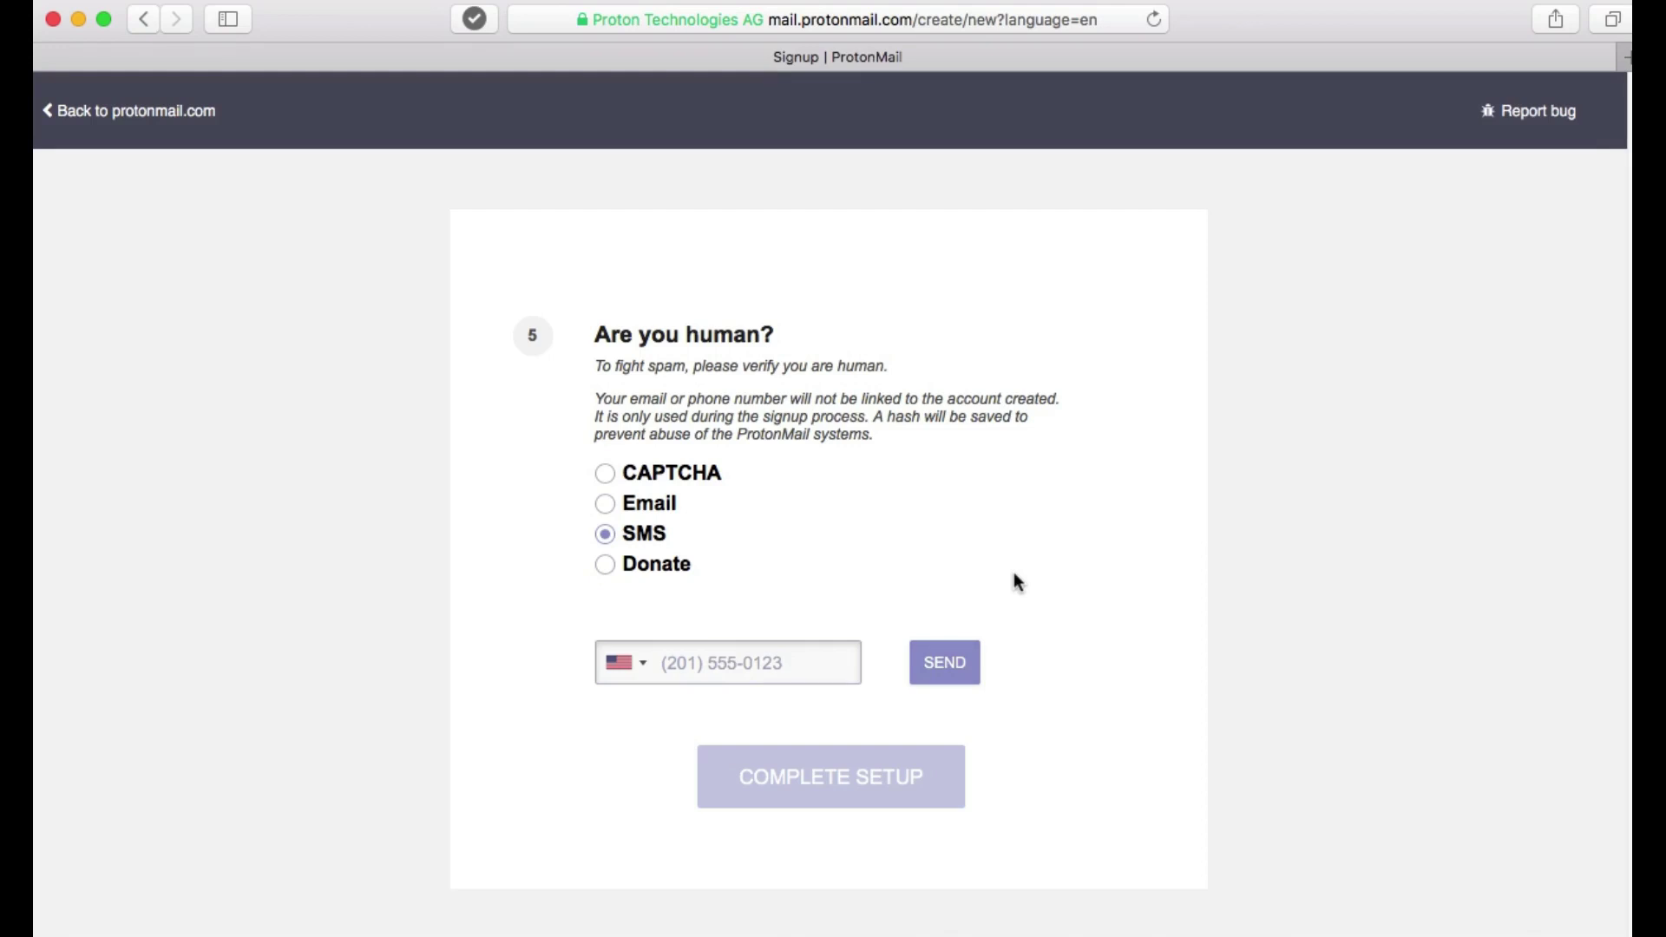
Check the Donate option with Credit Card as payment, then switch back to CAPTCHA verification.
{"action": "left_click", "coordinate": [656, 565]}
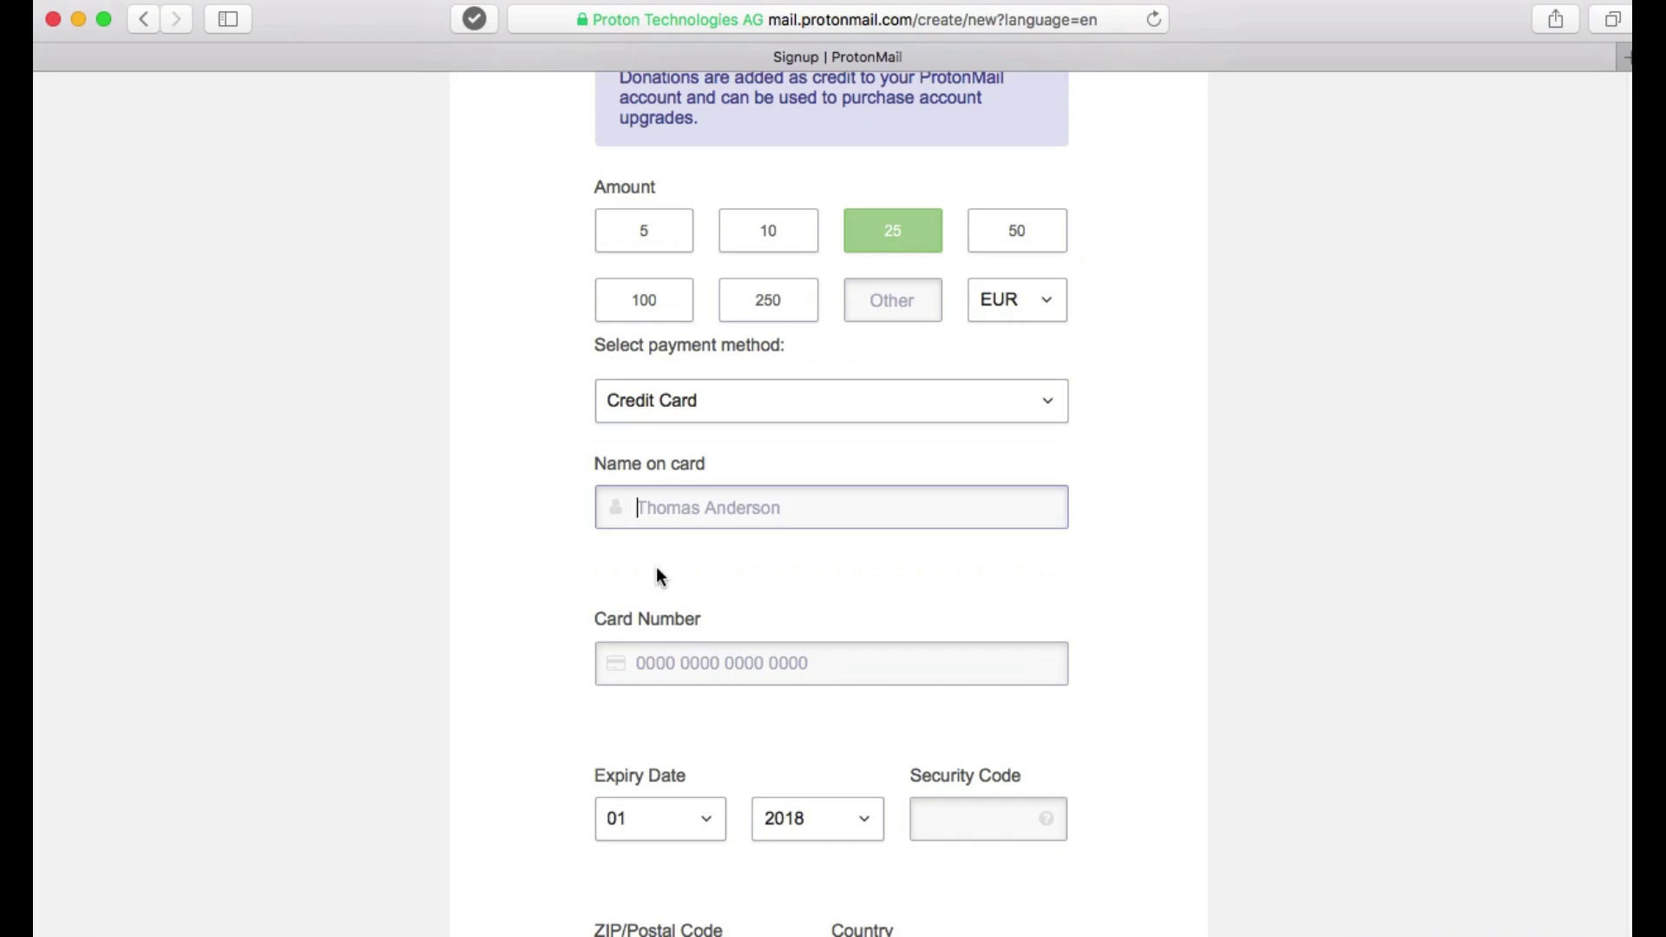
{"action": "scroll", "coordinate": [657, 569], "scroll_direction": "up", "scroll_amount": 2}
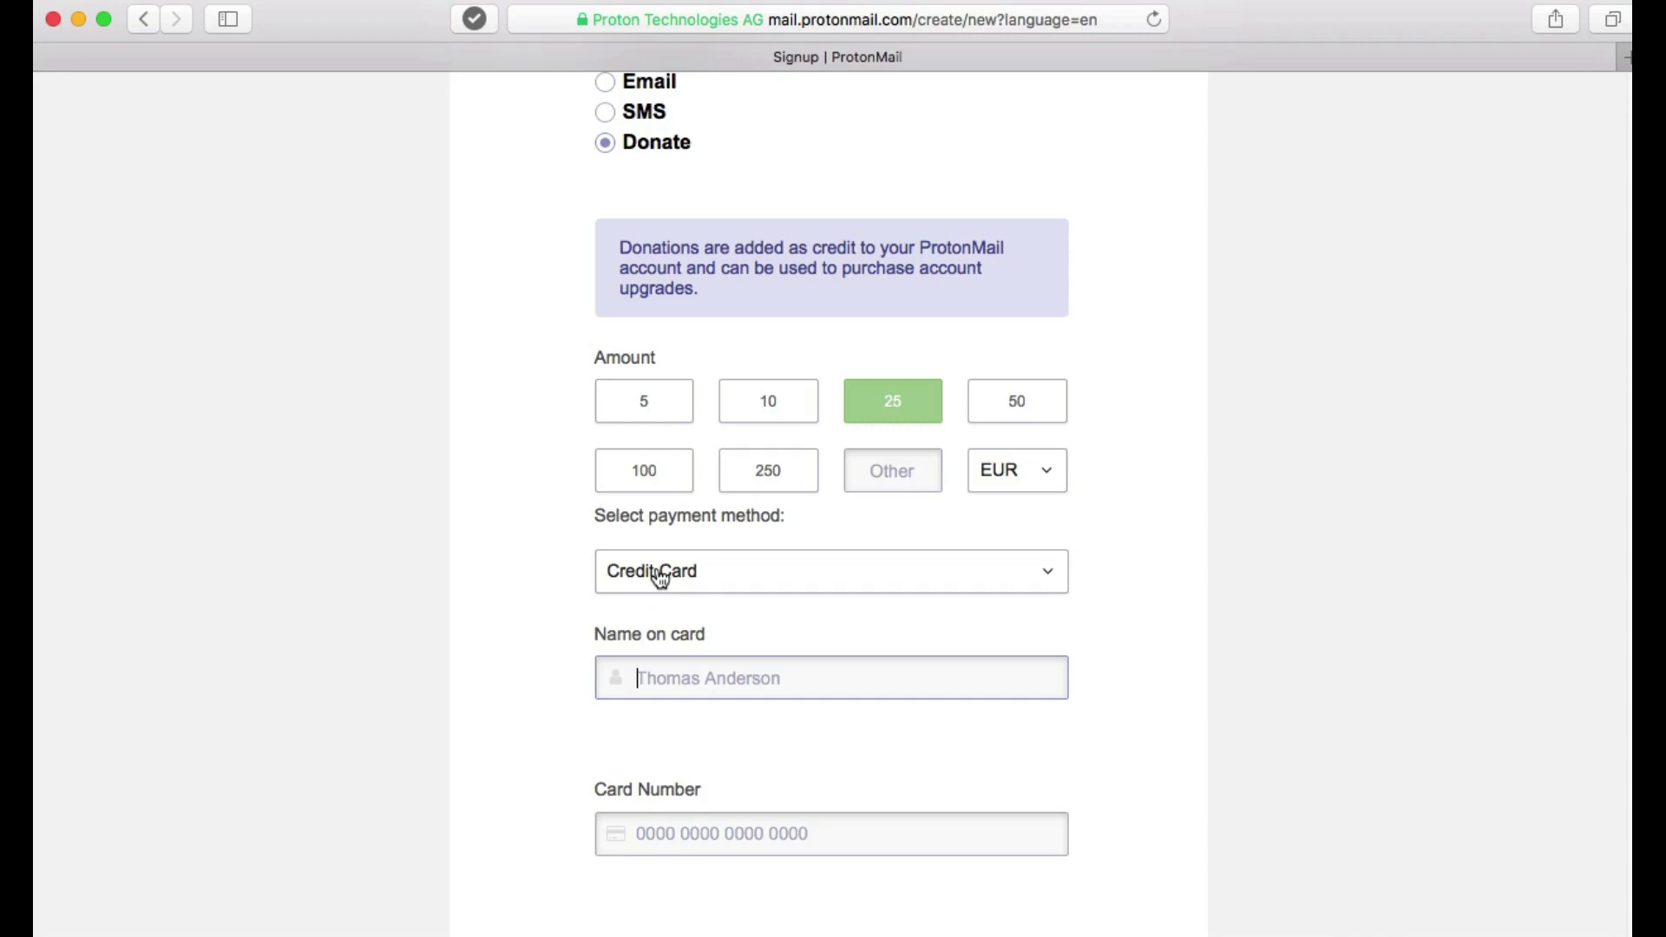
{"action": "scroll", "coordinate": [659, 577], "scroll_direction": "up", "scroll_amount": 5}
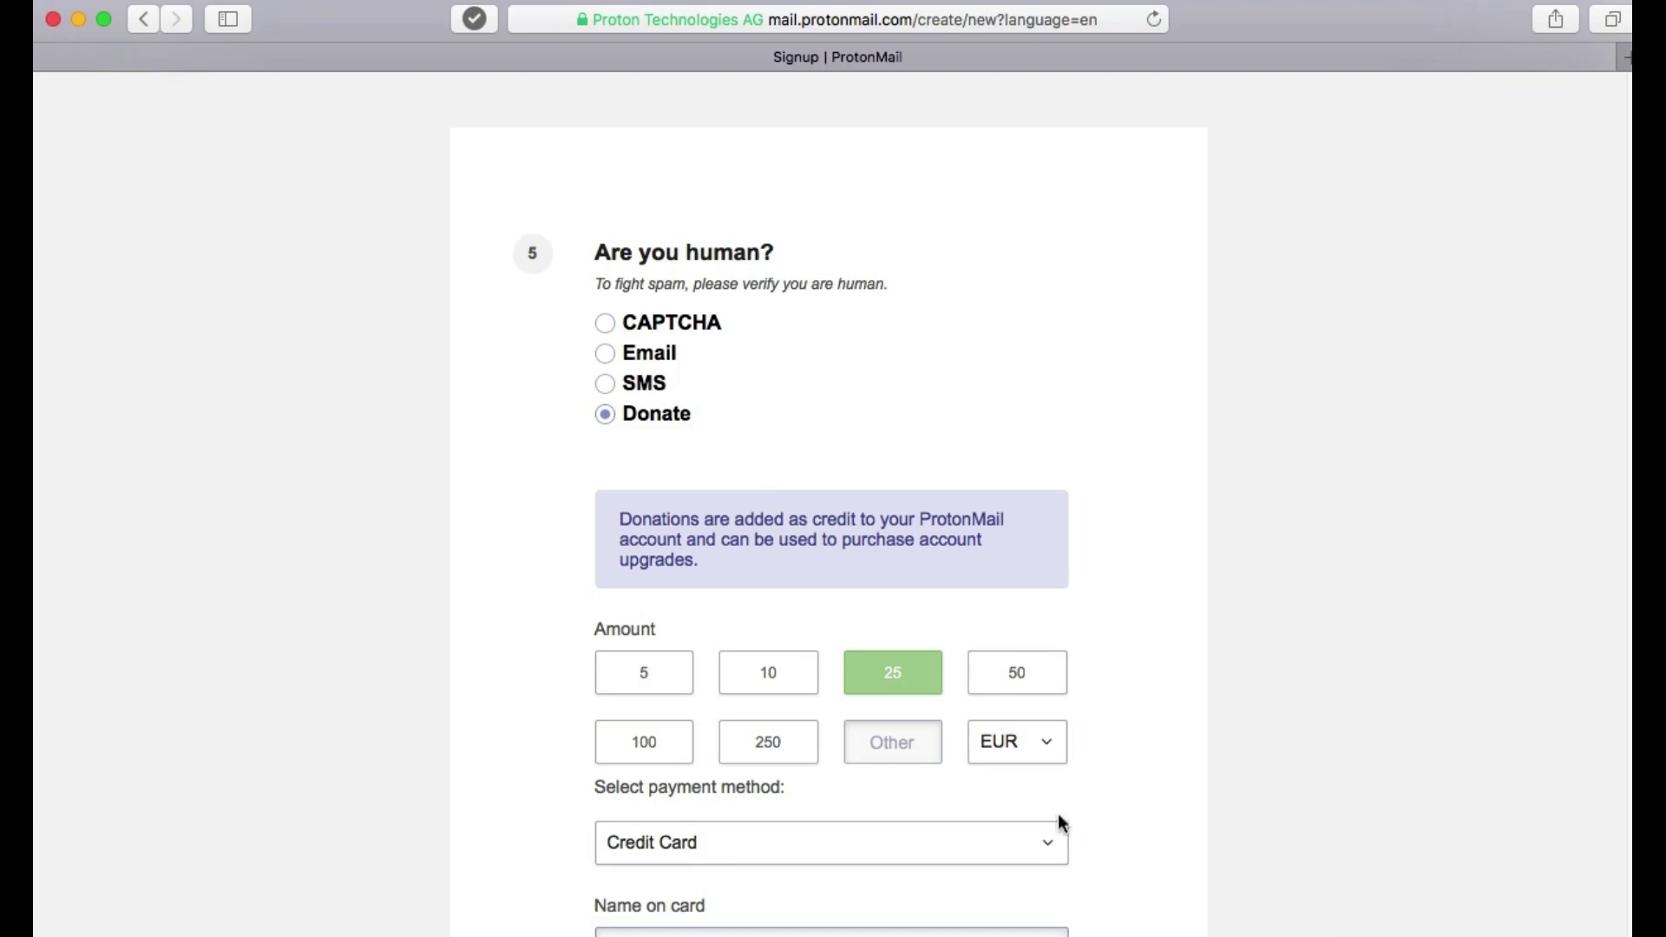
{"action": "left_click", "coordinate": [1050, 848]}
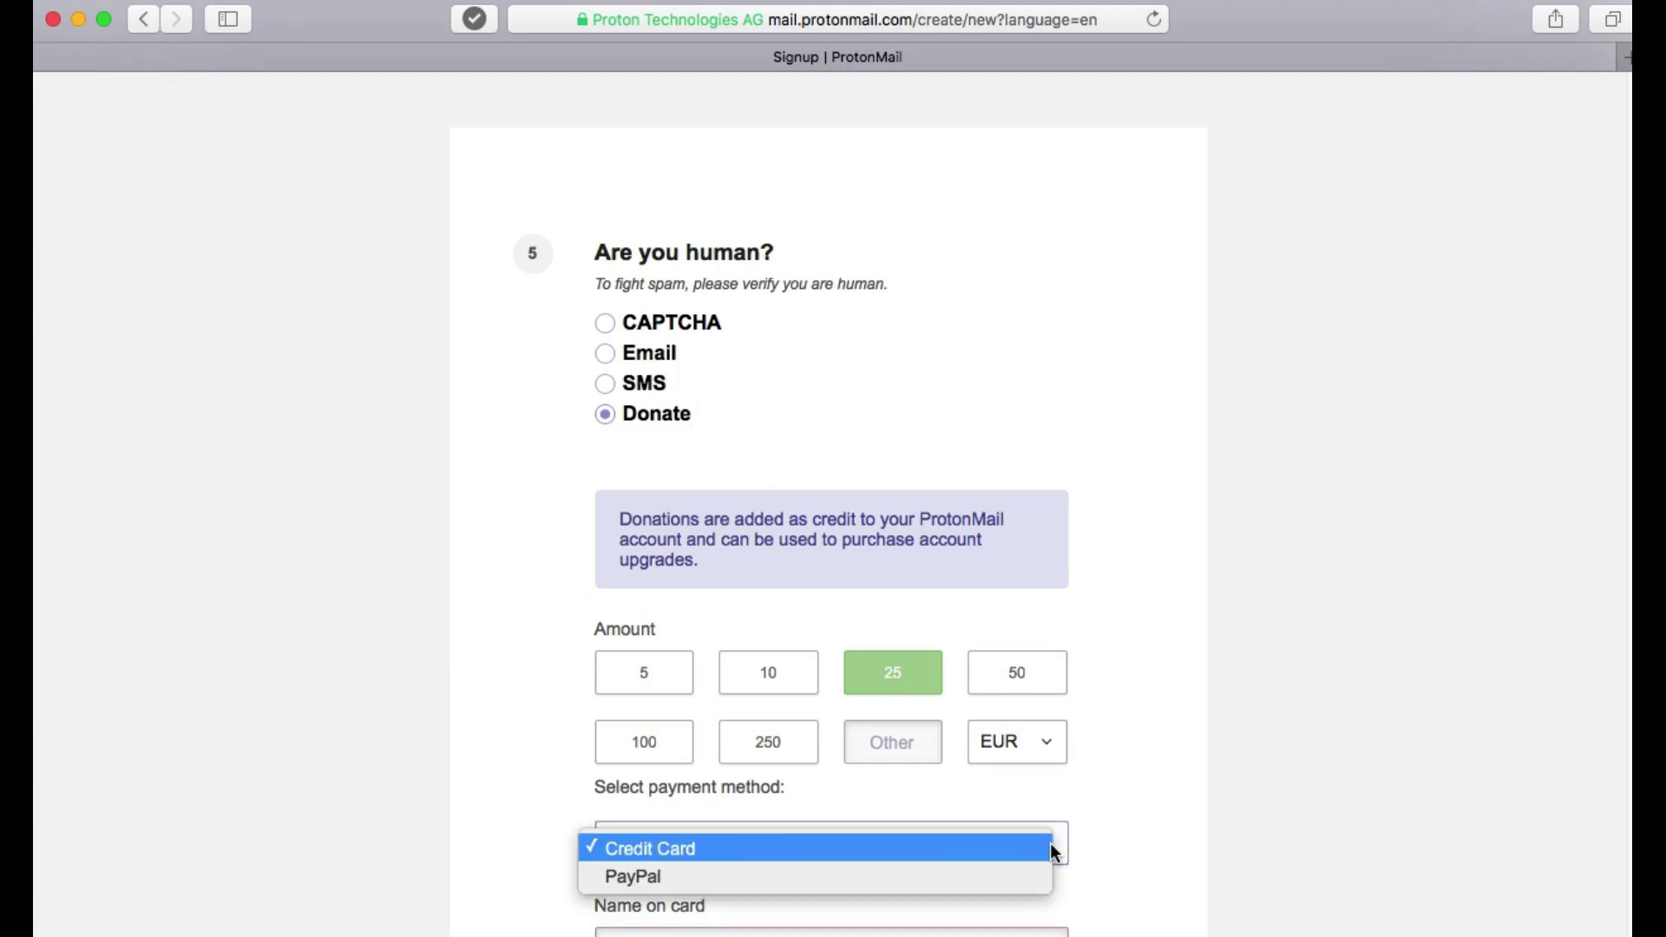
{"action": "left_click", "coordinate": [1051, 849]}
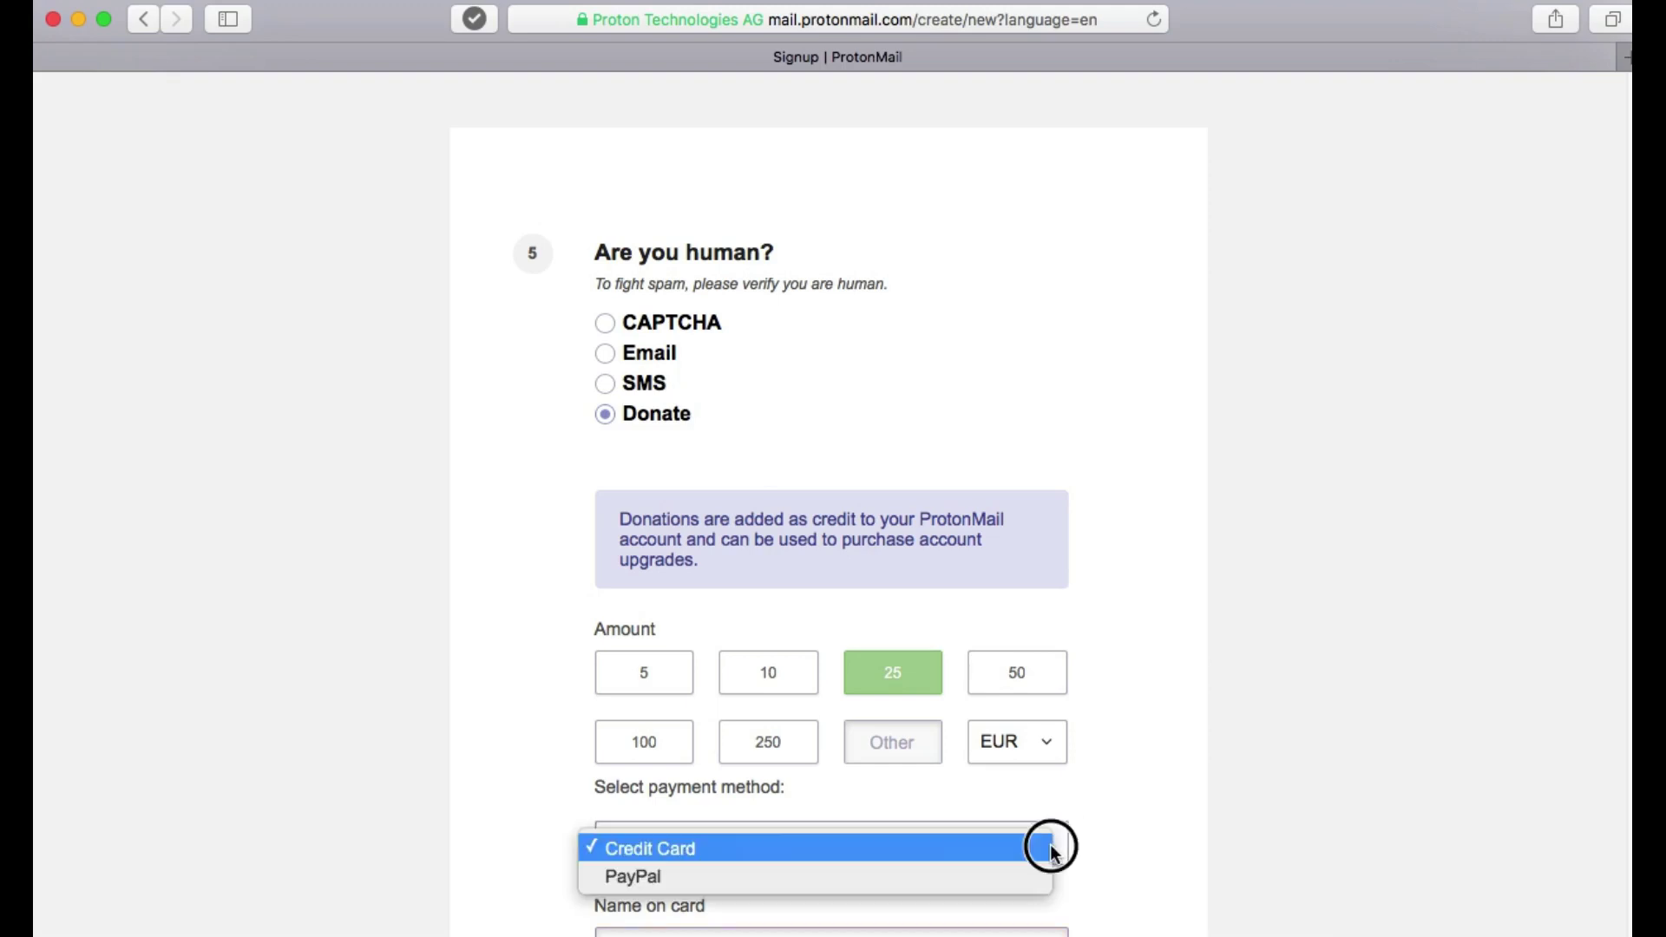
{"action": "left_click", "coordinate": [678, 330]}
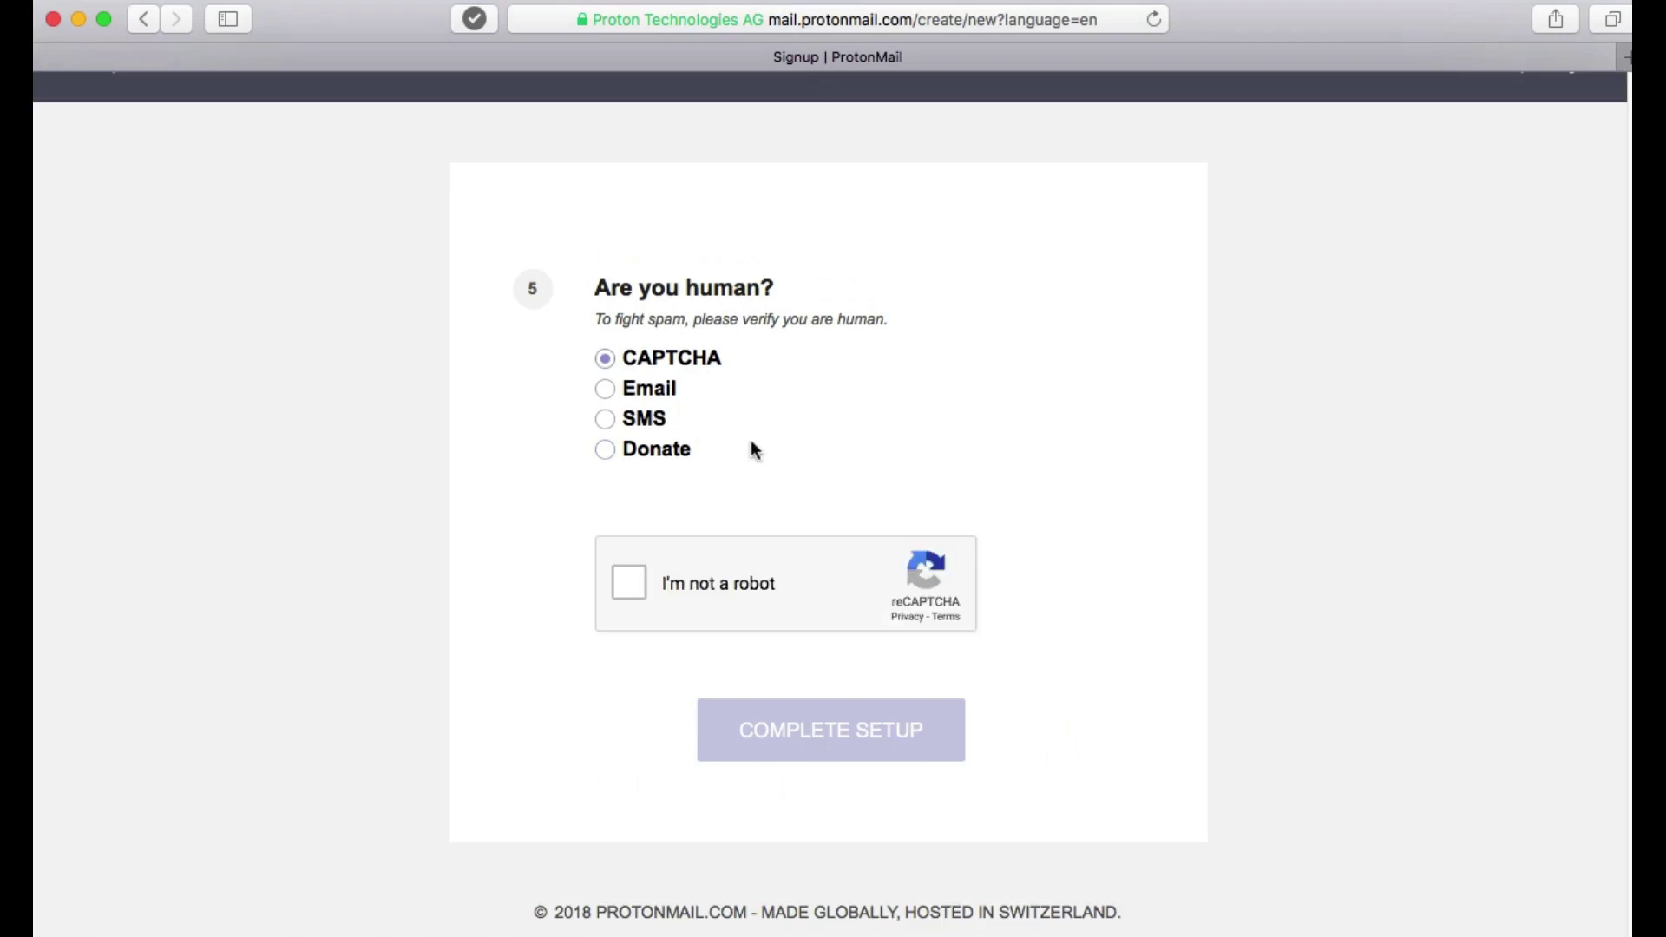
Tick 'I'm not a robot' and click COMPLETE SETUP to create the account.
{"action": "left_click", "coordinate": [632, 583]}
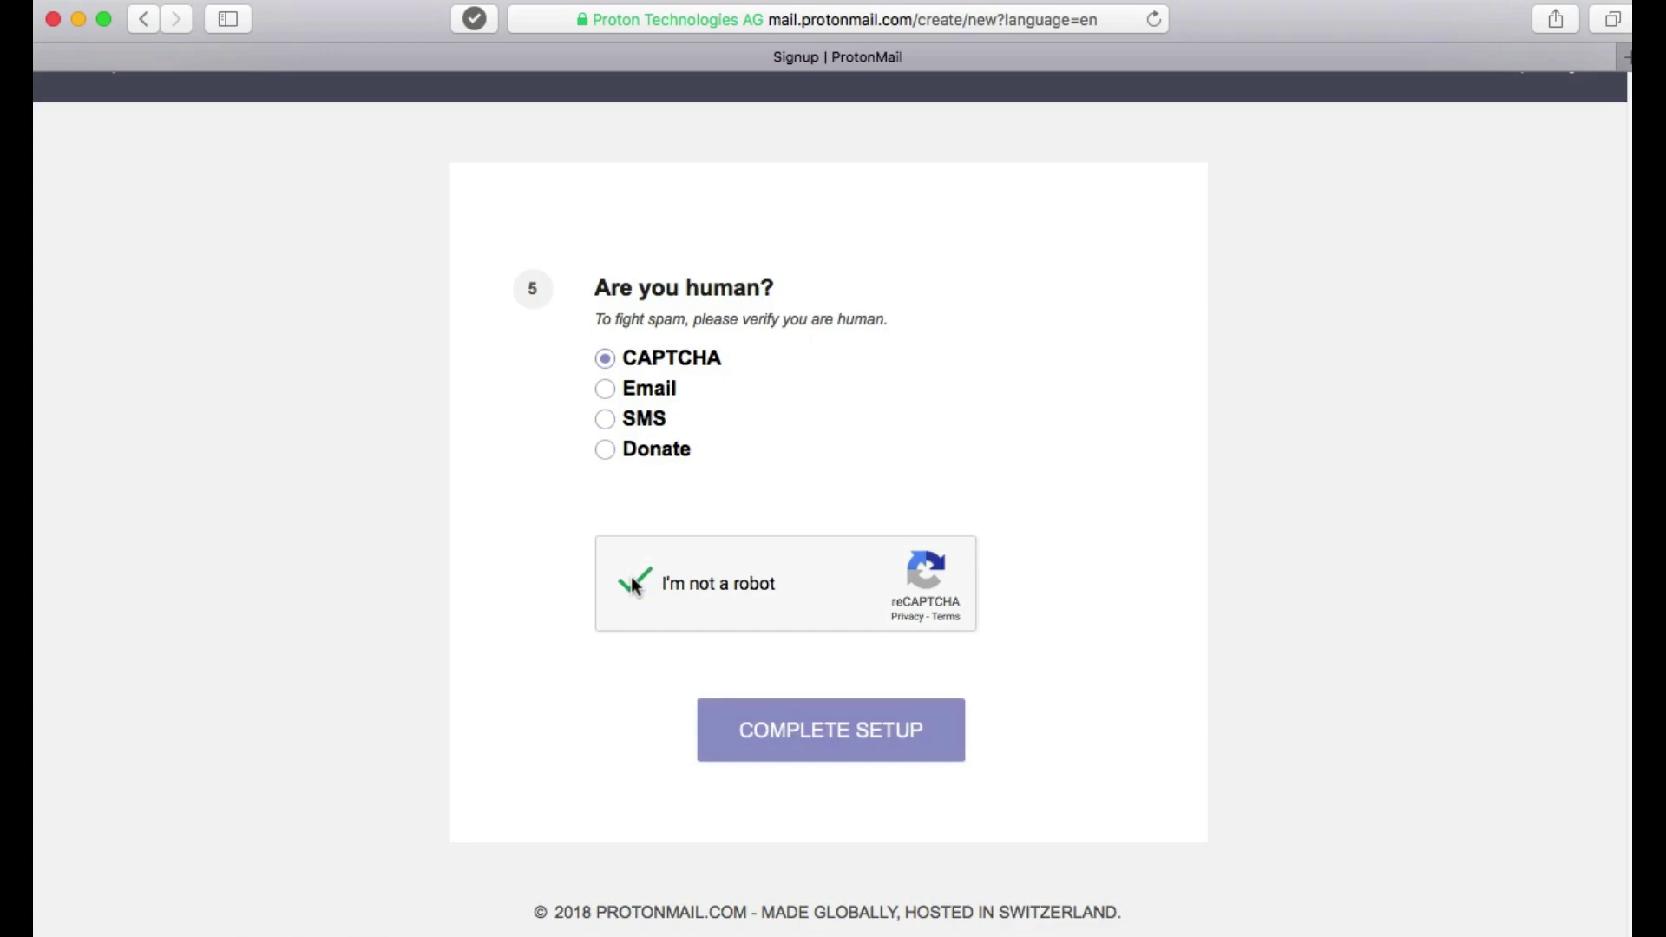
{"action": "left_click", "coordinate": [829, 729]}
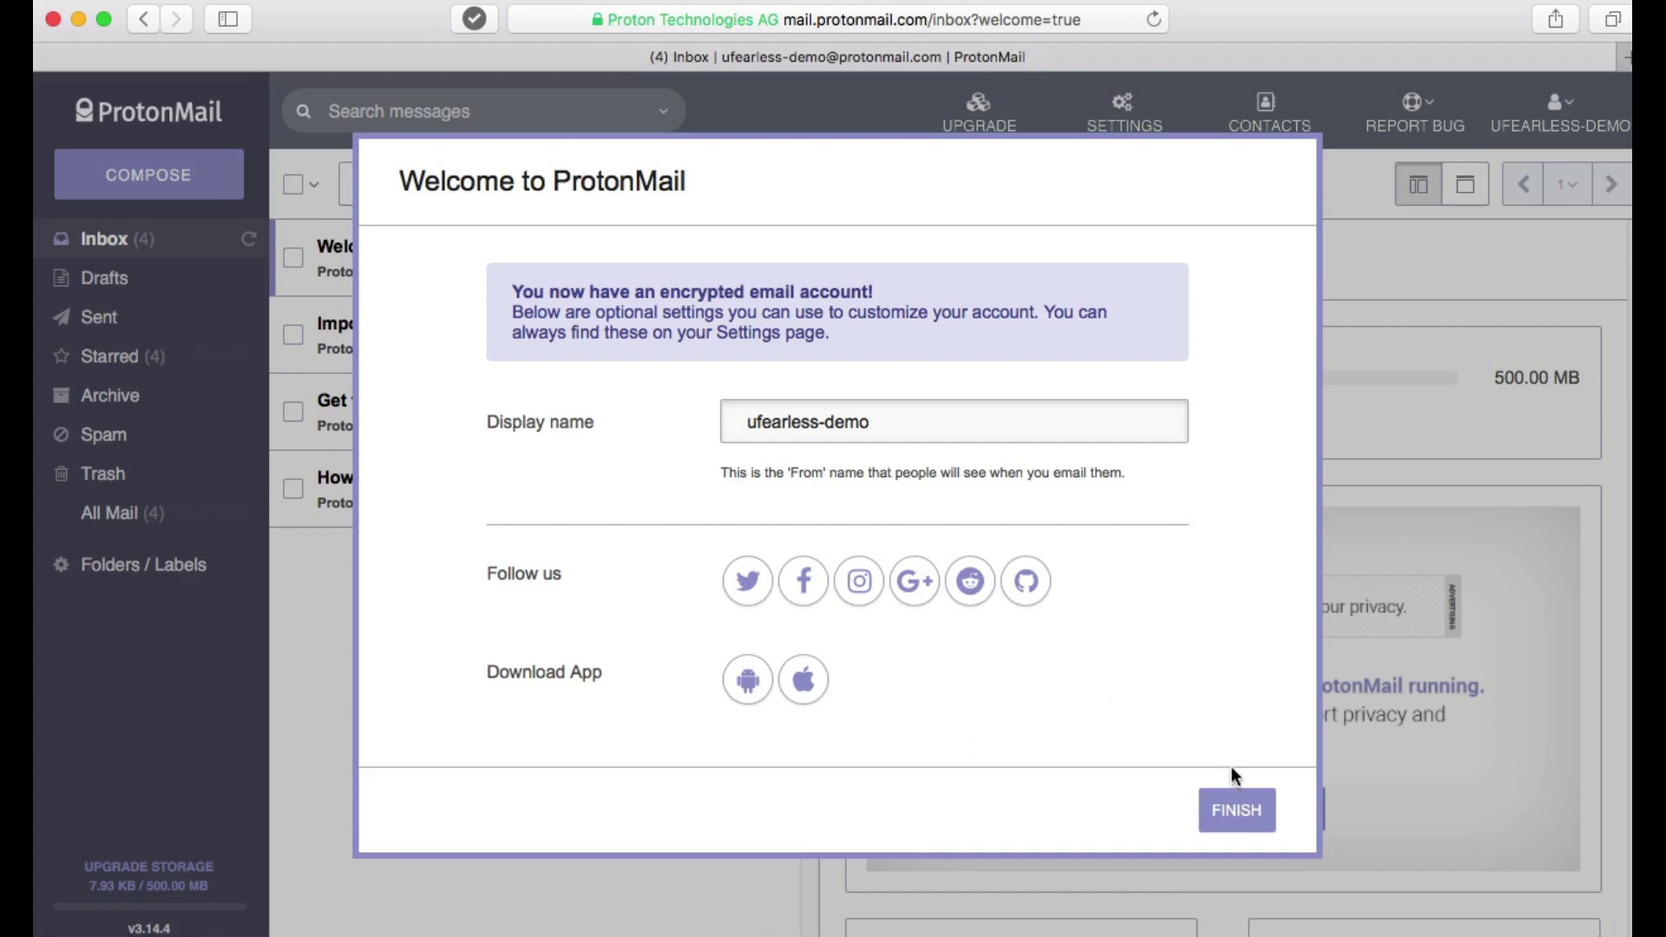
Click FINISH in the Welcome dialog, keeping the suggested display name.
{"action": "left_click", "coordinate": [1236, 812]}
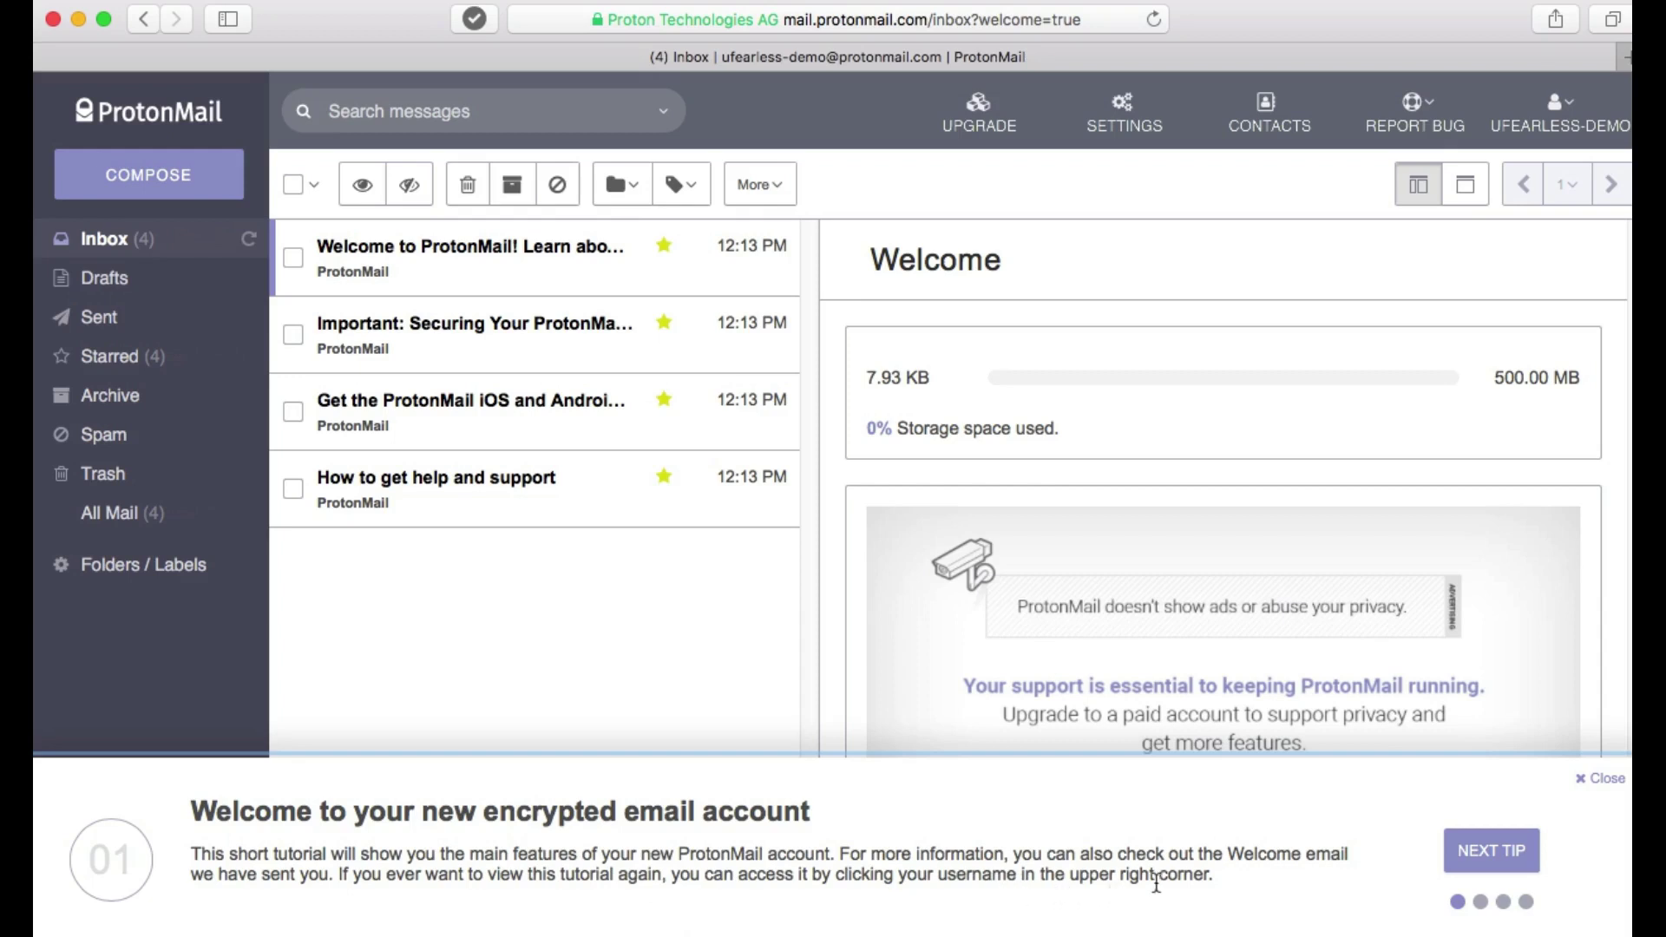
Switch to the single-list layout and back to split view, advancing the tutorial to tip 3.
{"action": "left_click", "coordinate": [1483, 856]}
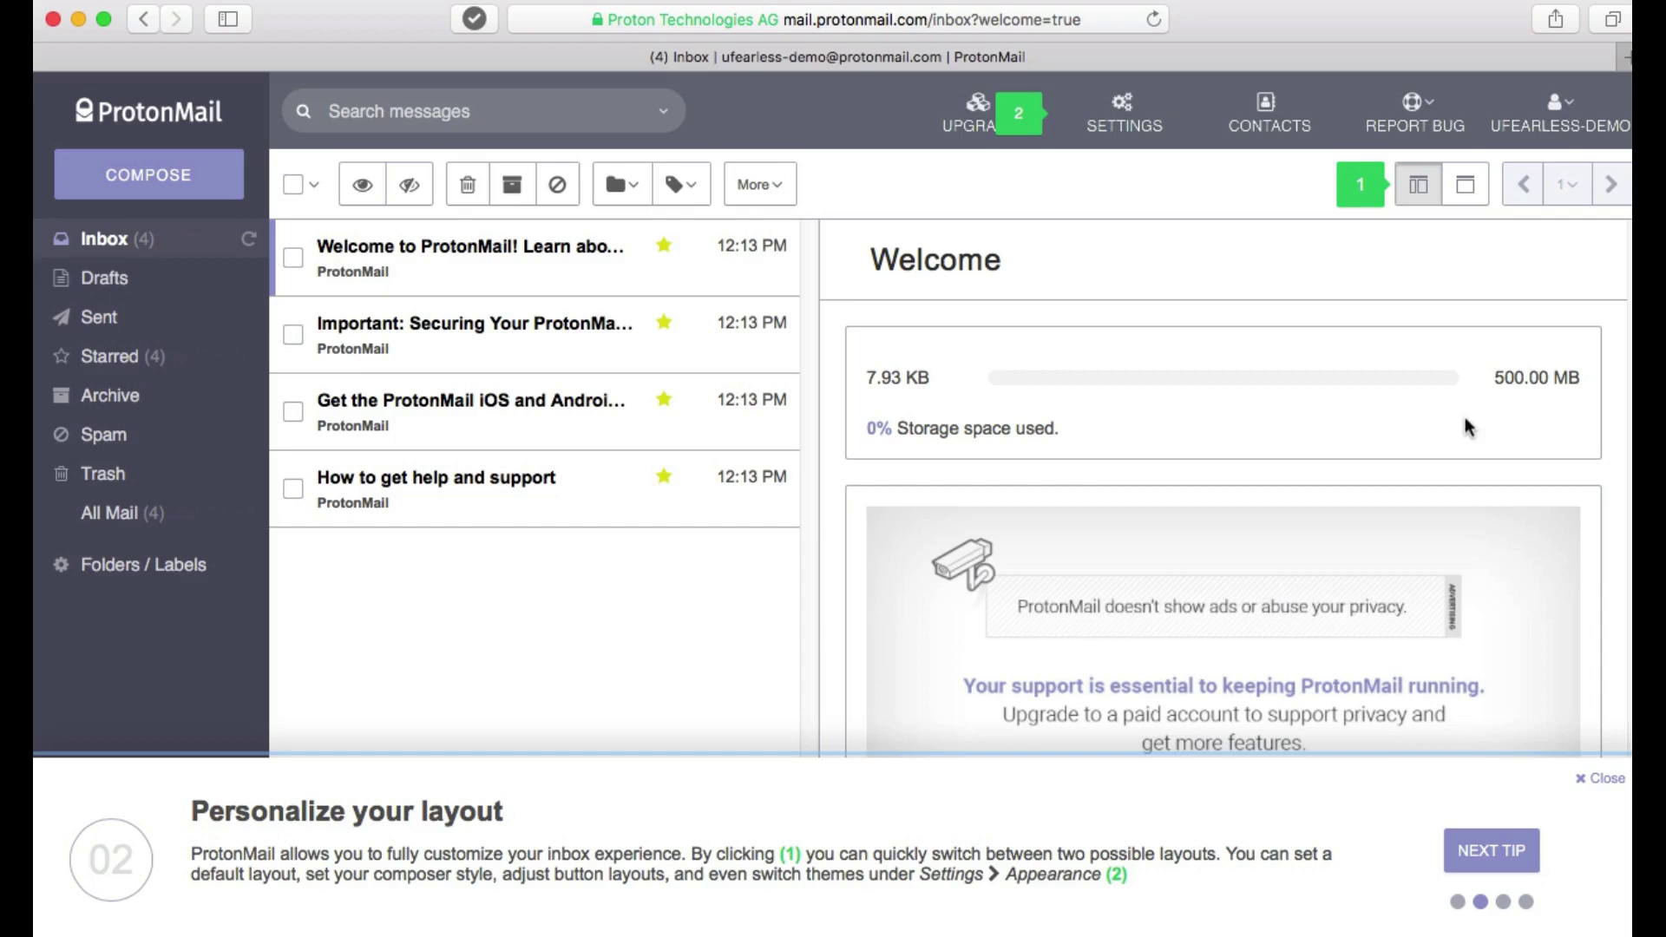
{"action": "left_click", "coordinate": [1468, 187]}
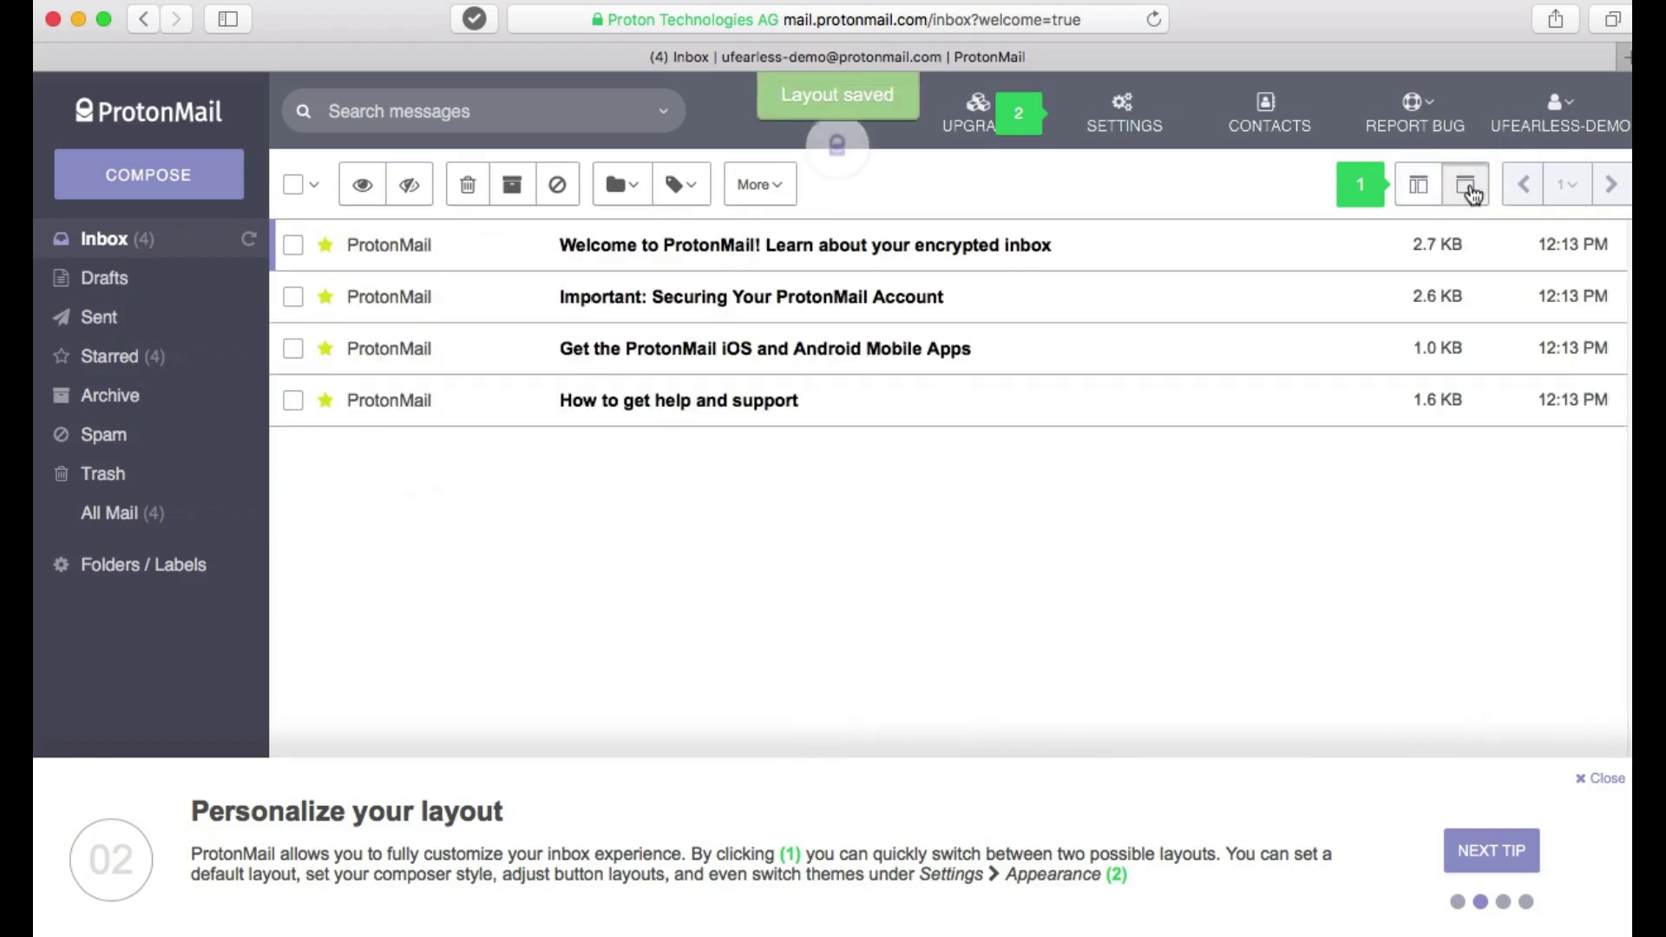
{"action": "left_click", "coordinate": [1419, 188]}
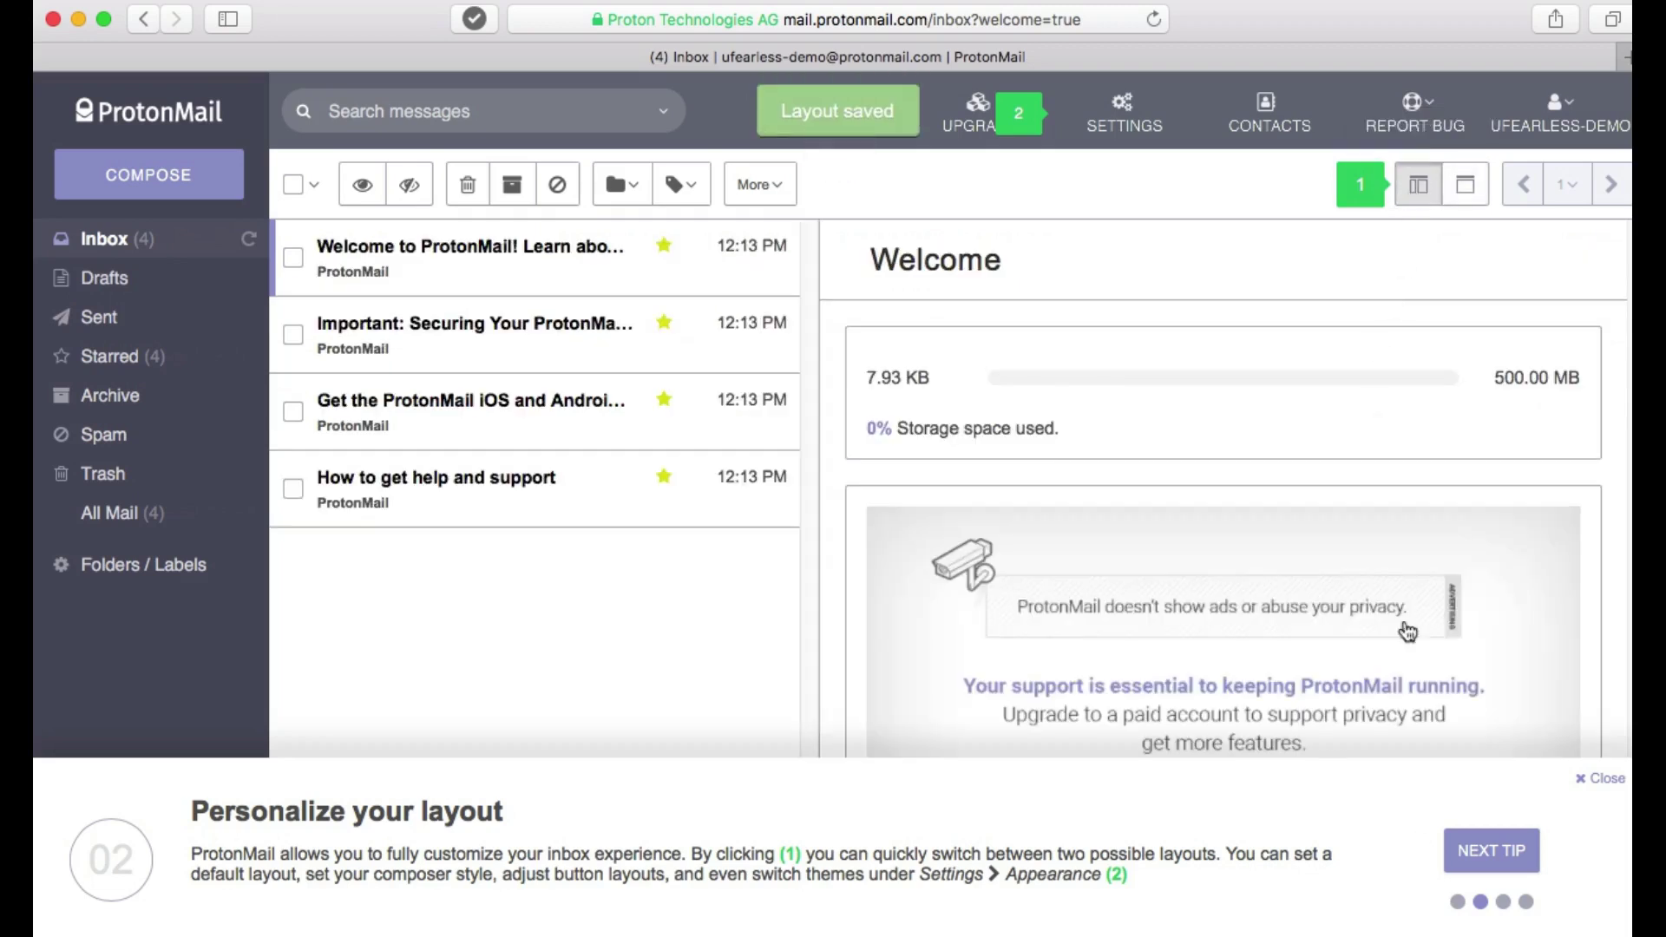
{"action": "left_click", "coordinate": [1480, 860]}
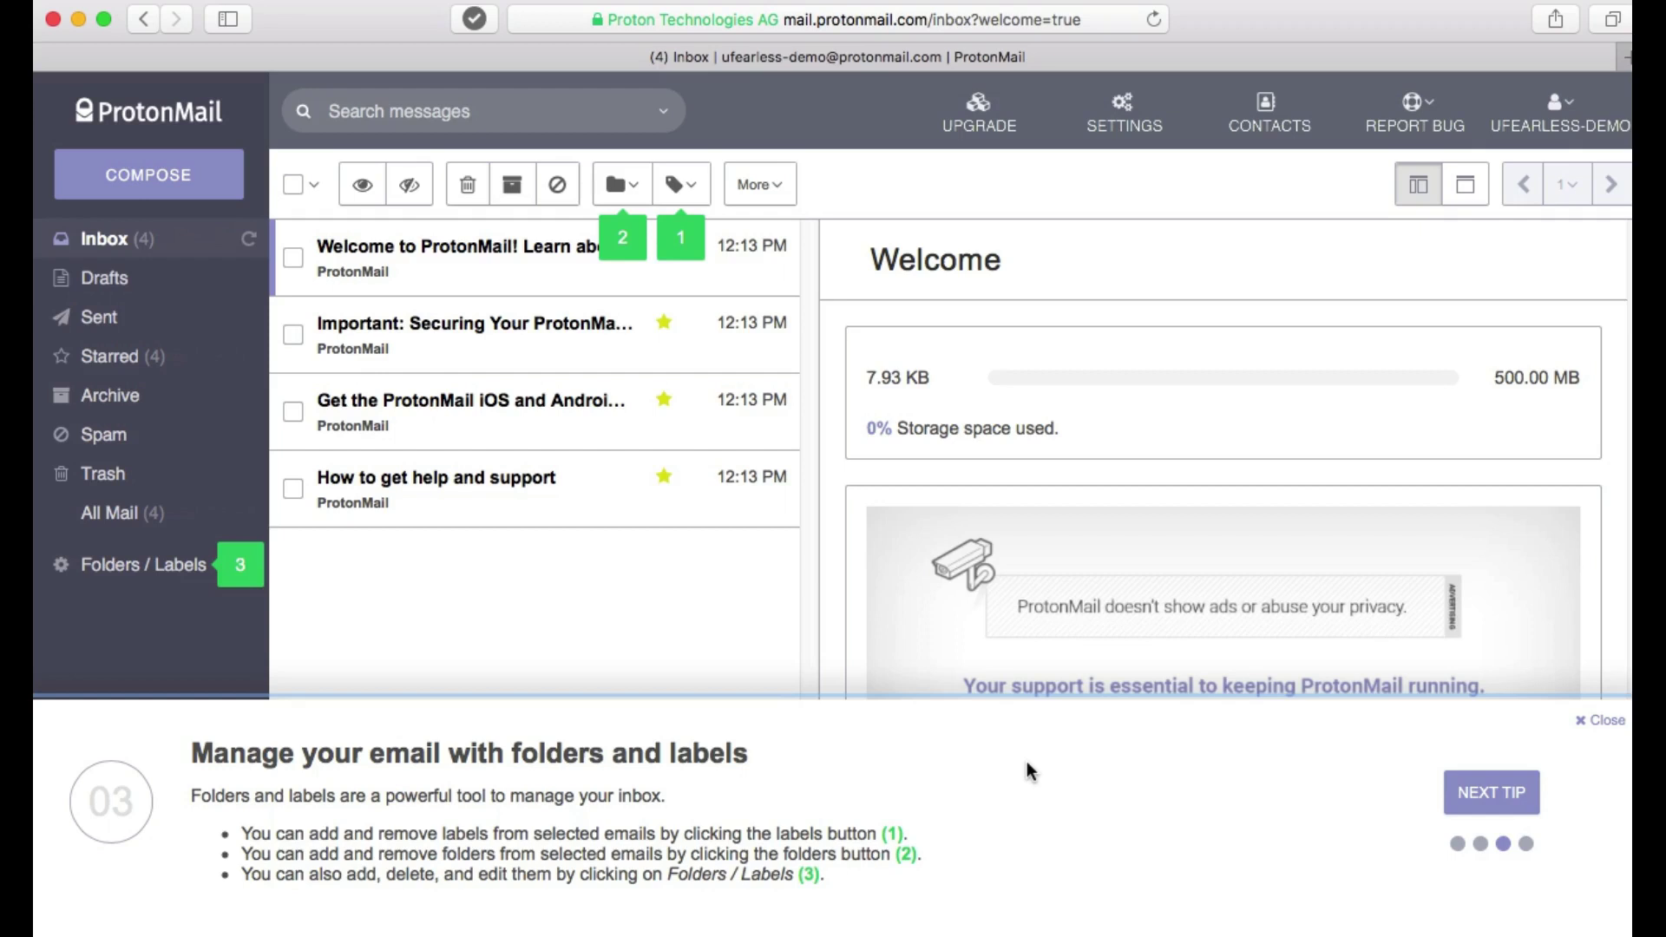
Advance to tip 04 on help and support, then finish the tutorial tour.
{"action": "left_click", "coordinate": [1485, 792]}
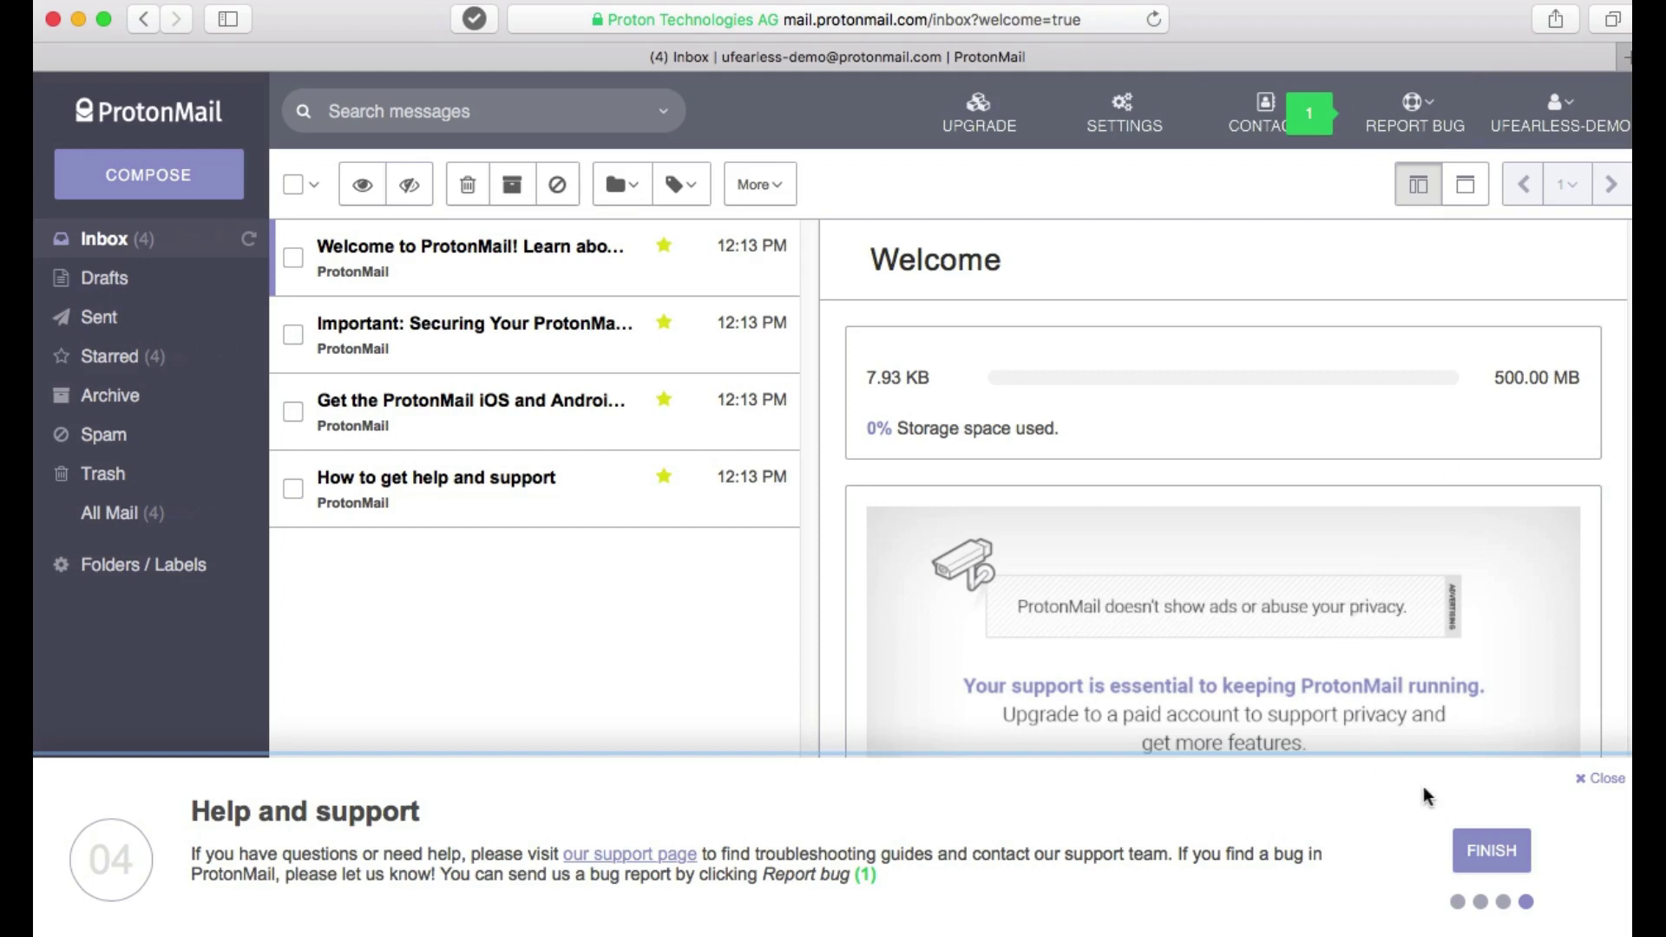
{"action": "left_click", "coordinate": [1489, 869]}
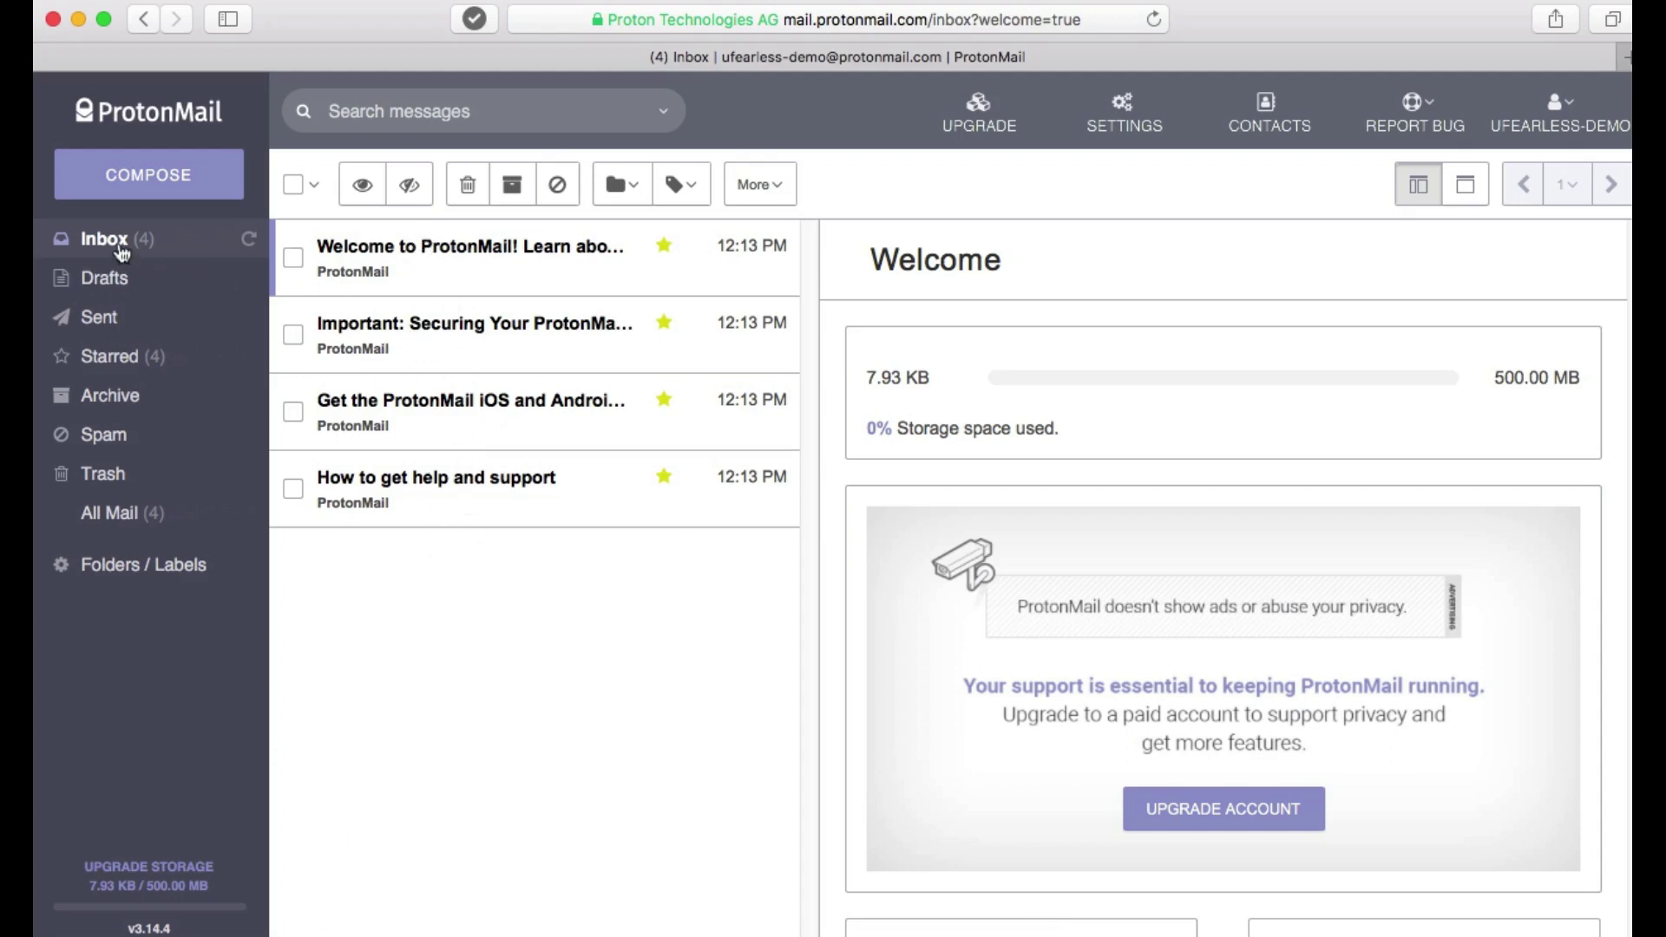
Open the 'Welcome to ProtonMail!' message and scroll through its body.
{"action": "left_click", "coordinate": [444, 260]}
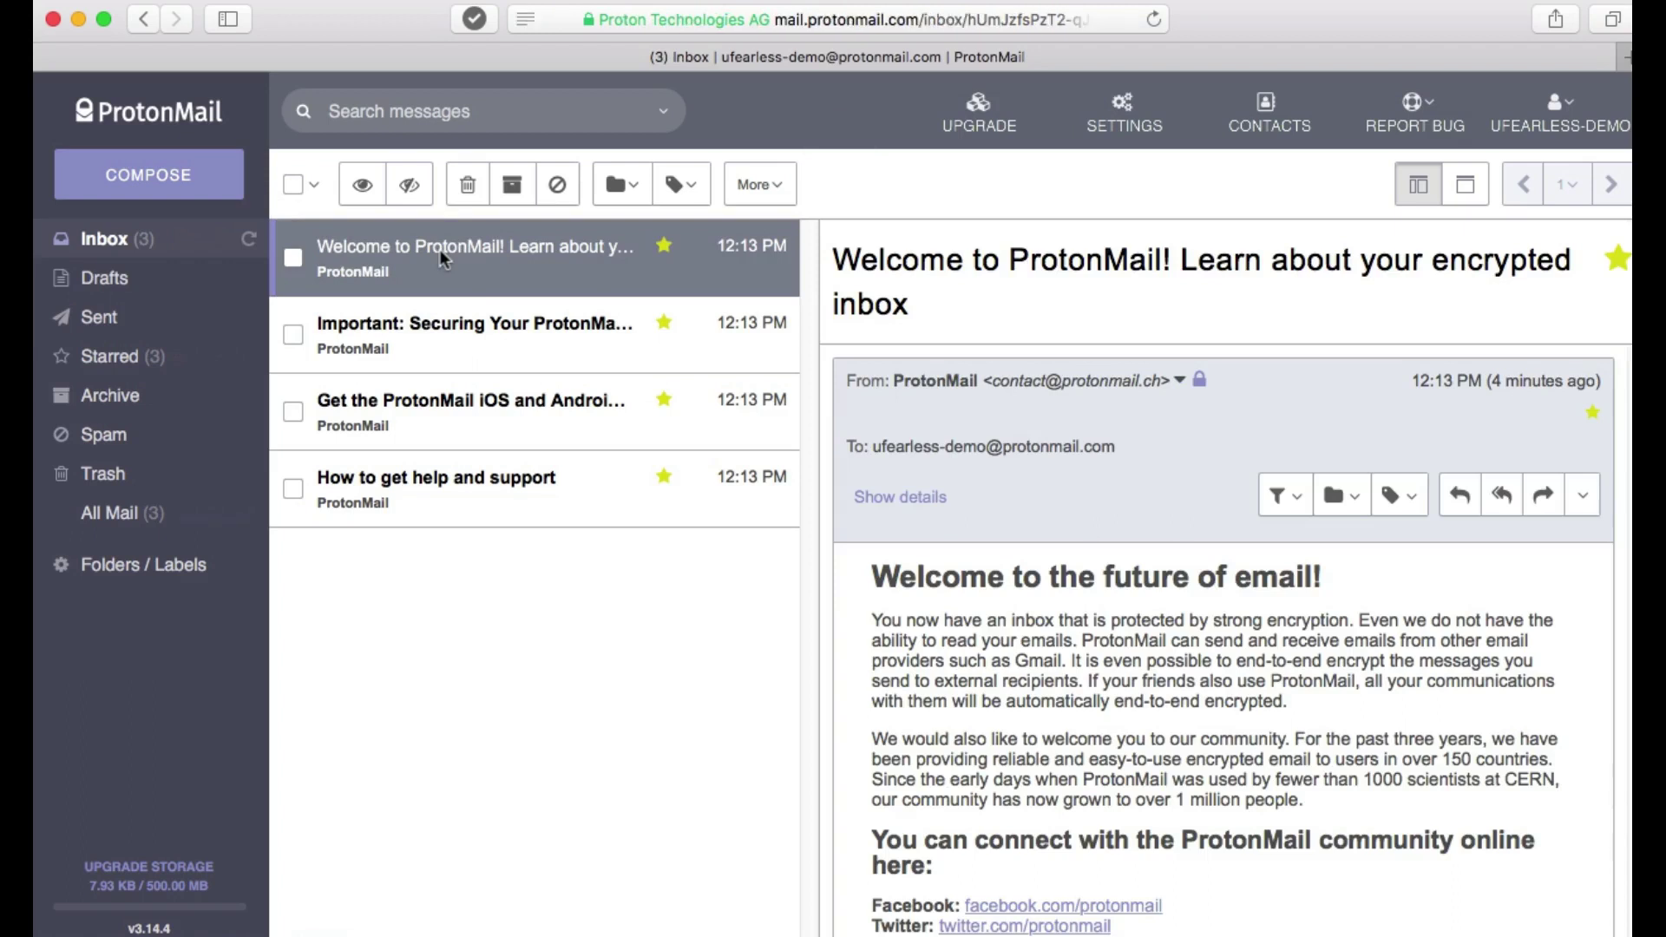
{"action": "scroll", "coordinate": [939, 529], "scroll_direction": "down", "scroll_amount": 2}
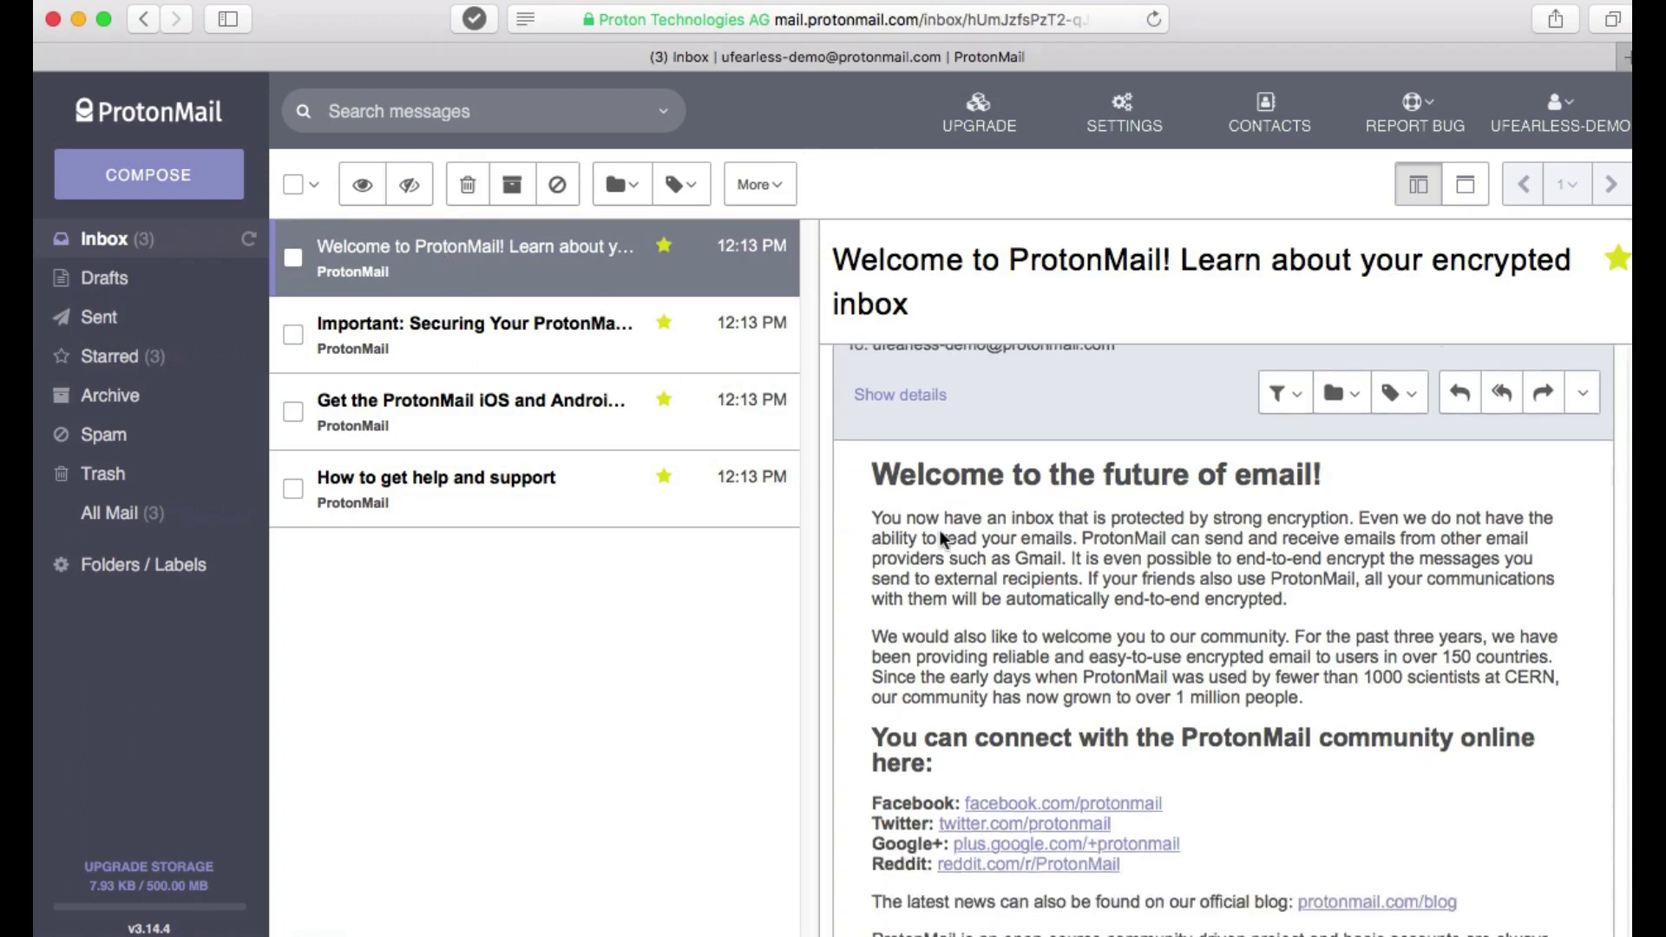
{"action": "scroll", "coordinate": [941, 539], "scroll_direction": "down", "scroll_amount": 5}
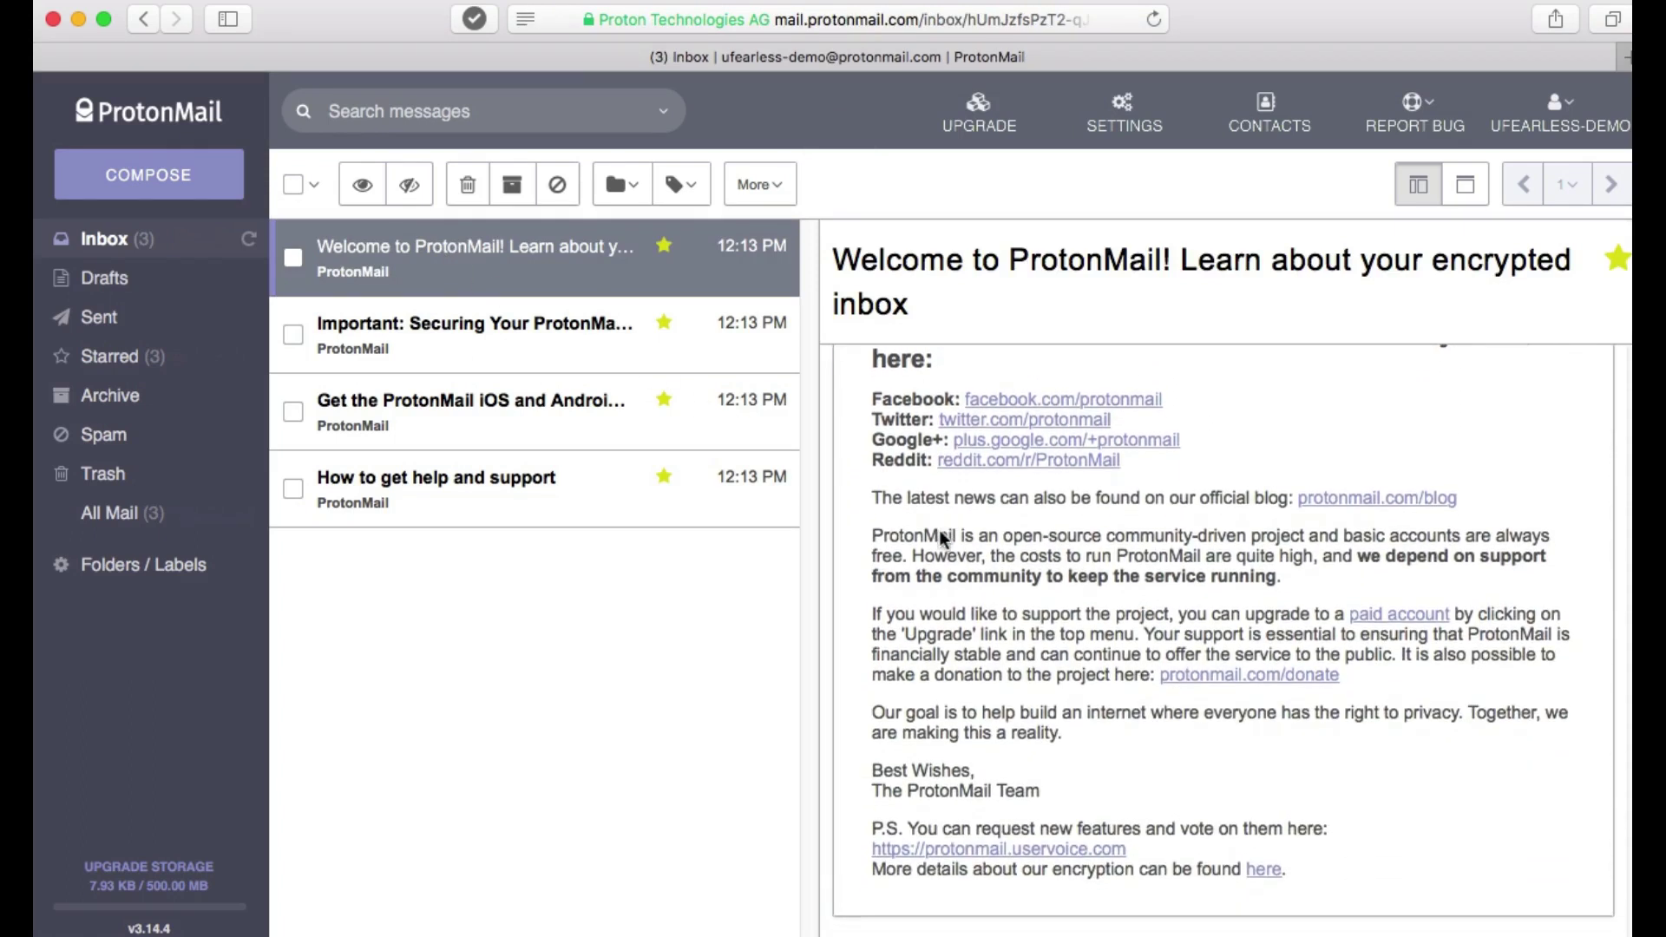
{"action": "scroll", "coordinate": [938, 529], "scroll_direction": "up", "scroll_amount": 7}
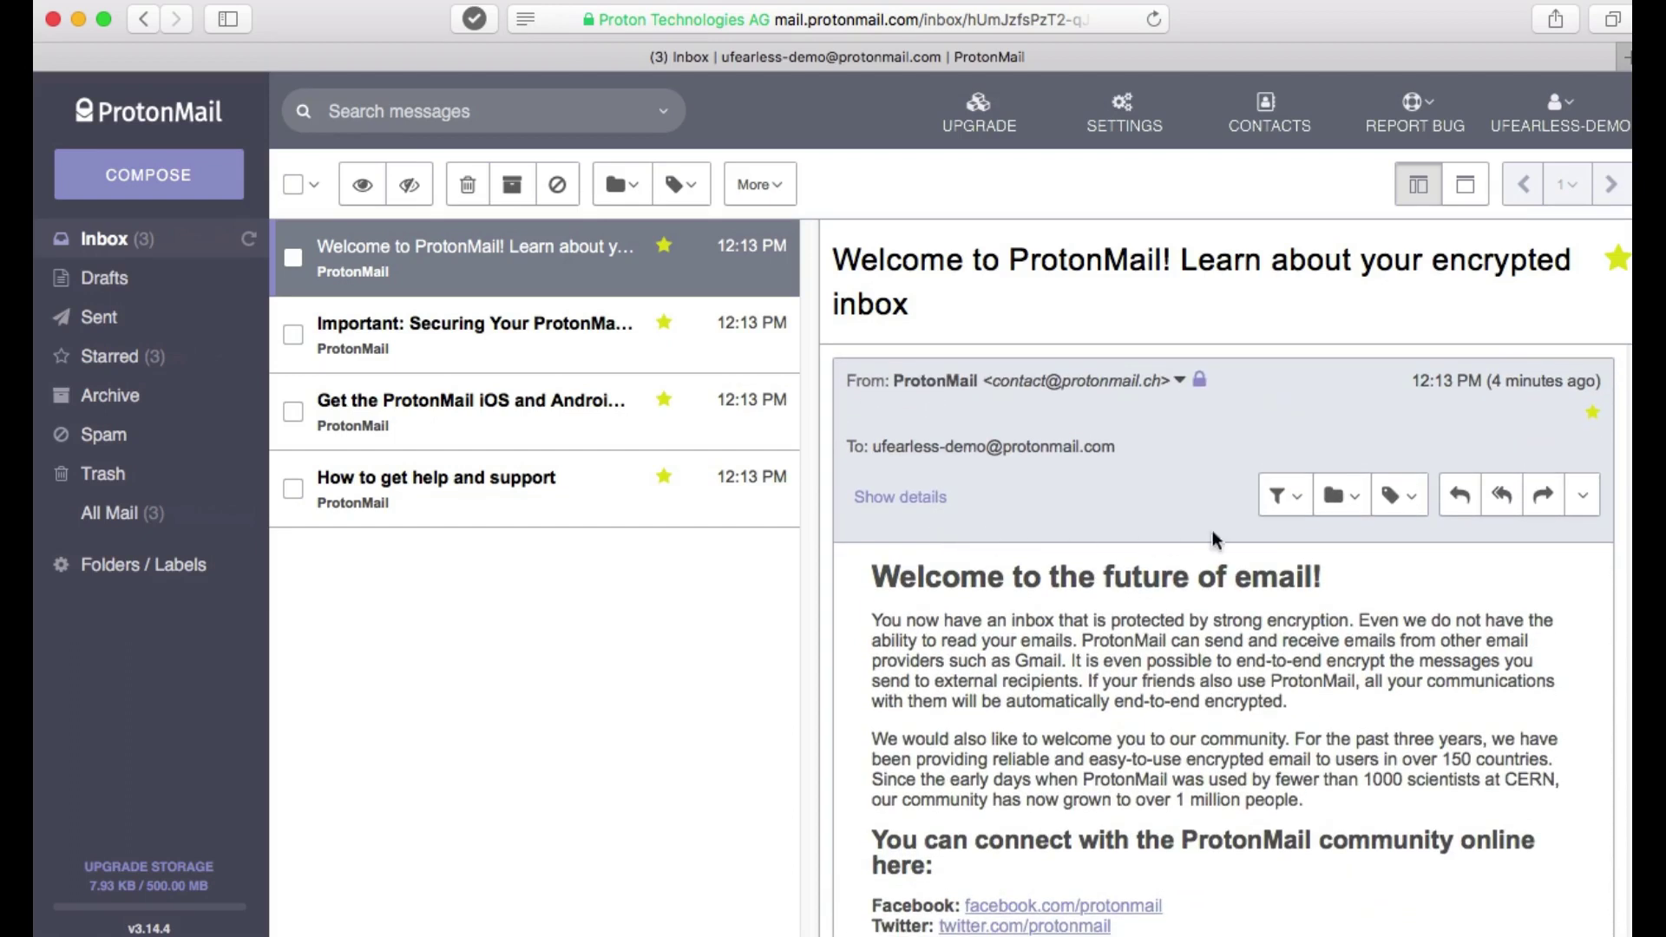
Start and close a reply to the welcome message, then open and close a blank new message.
{"action": "left_click", "coordinate": [1460, 498]}
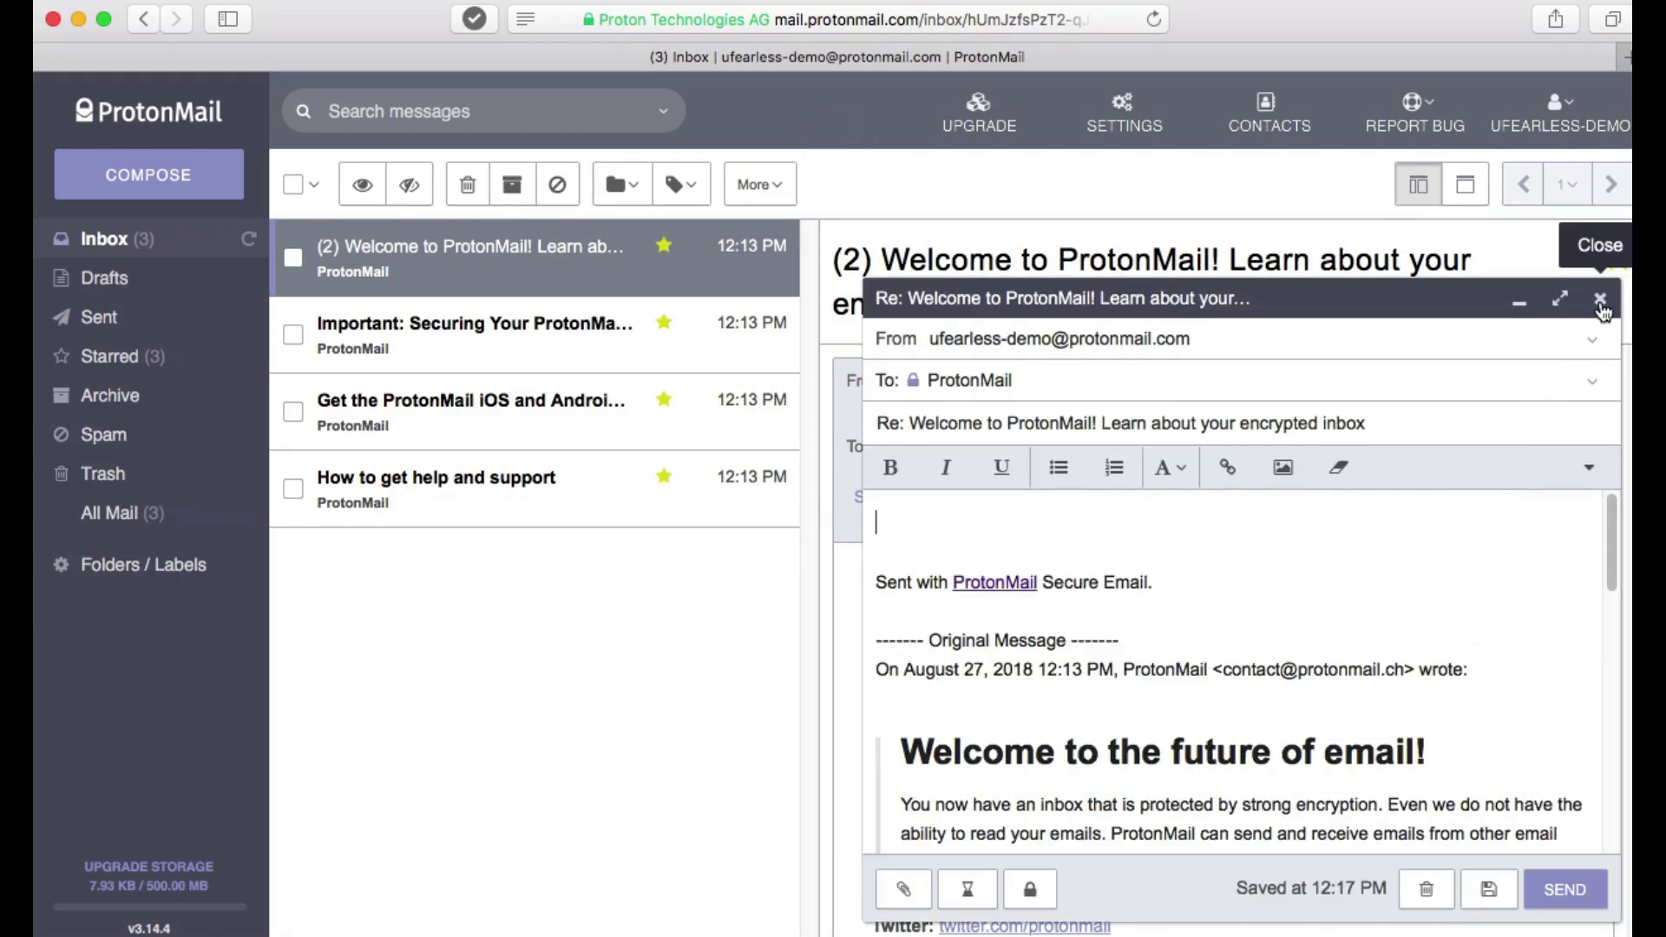
{"action": "left_click", "coordinate": [1601, 304]}
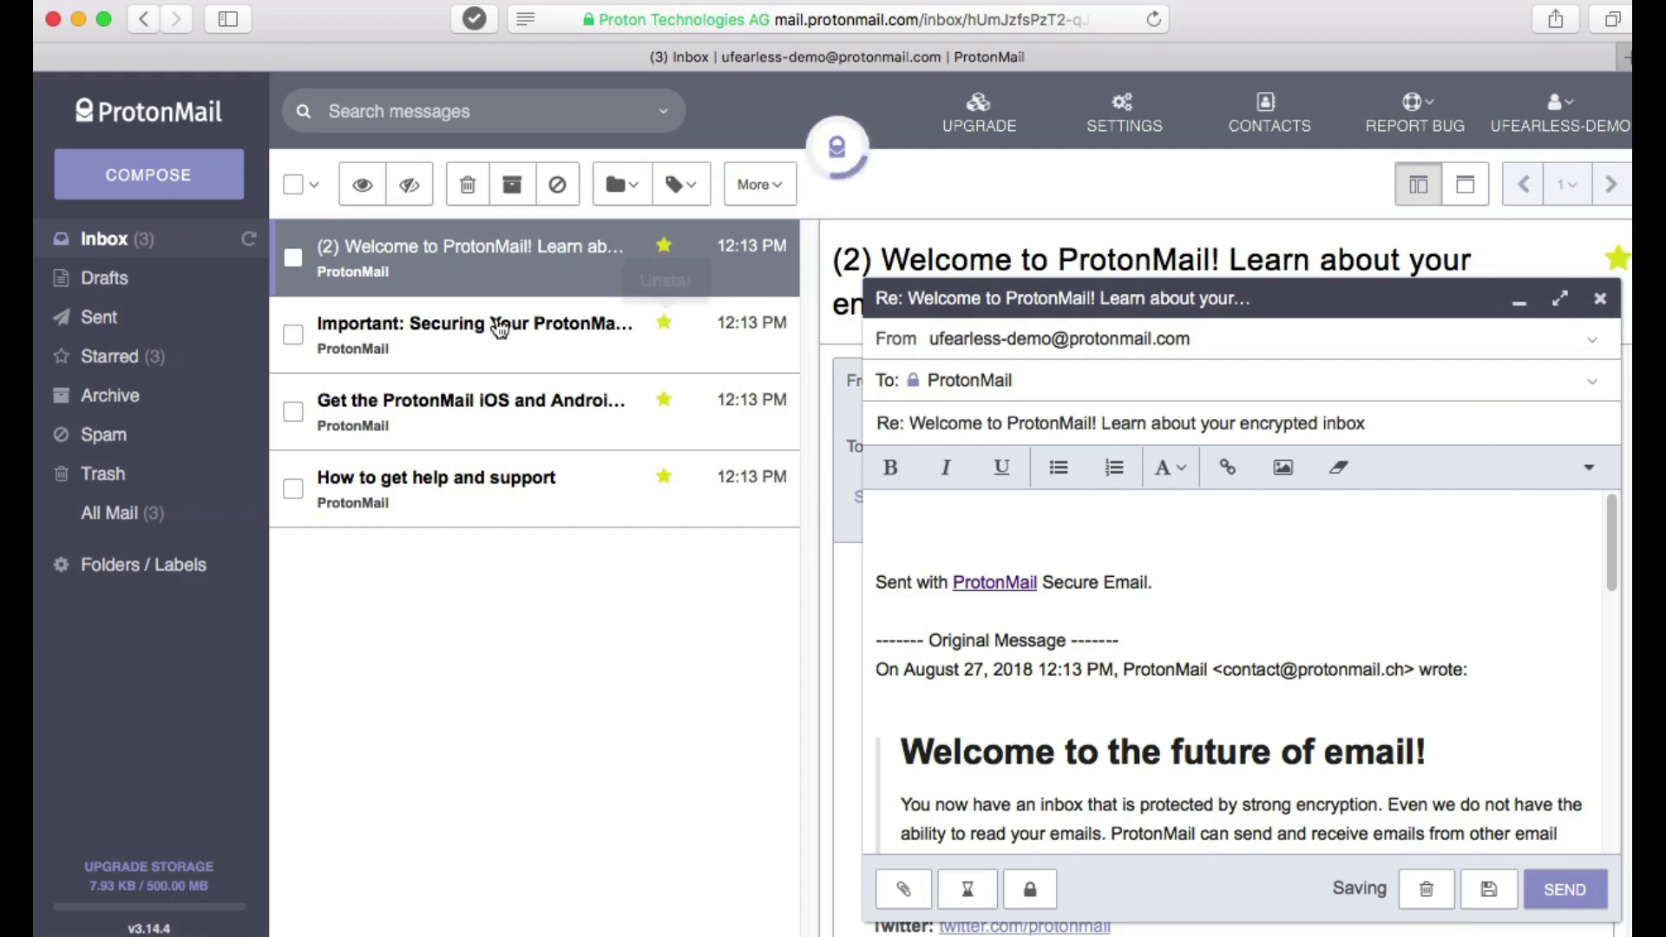
{"action": "left_click", "coordinate": [163, 180]}
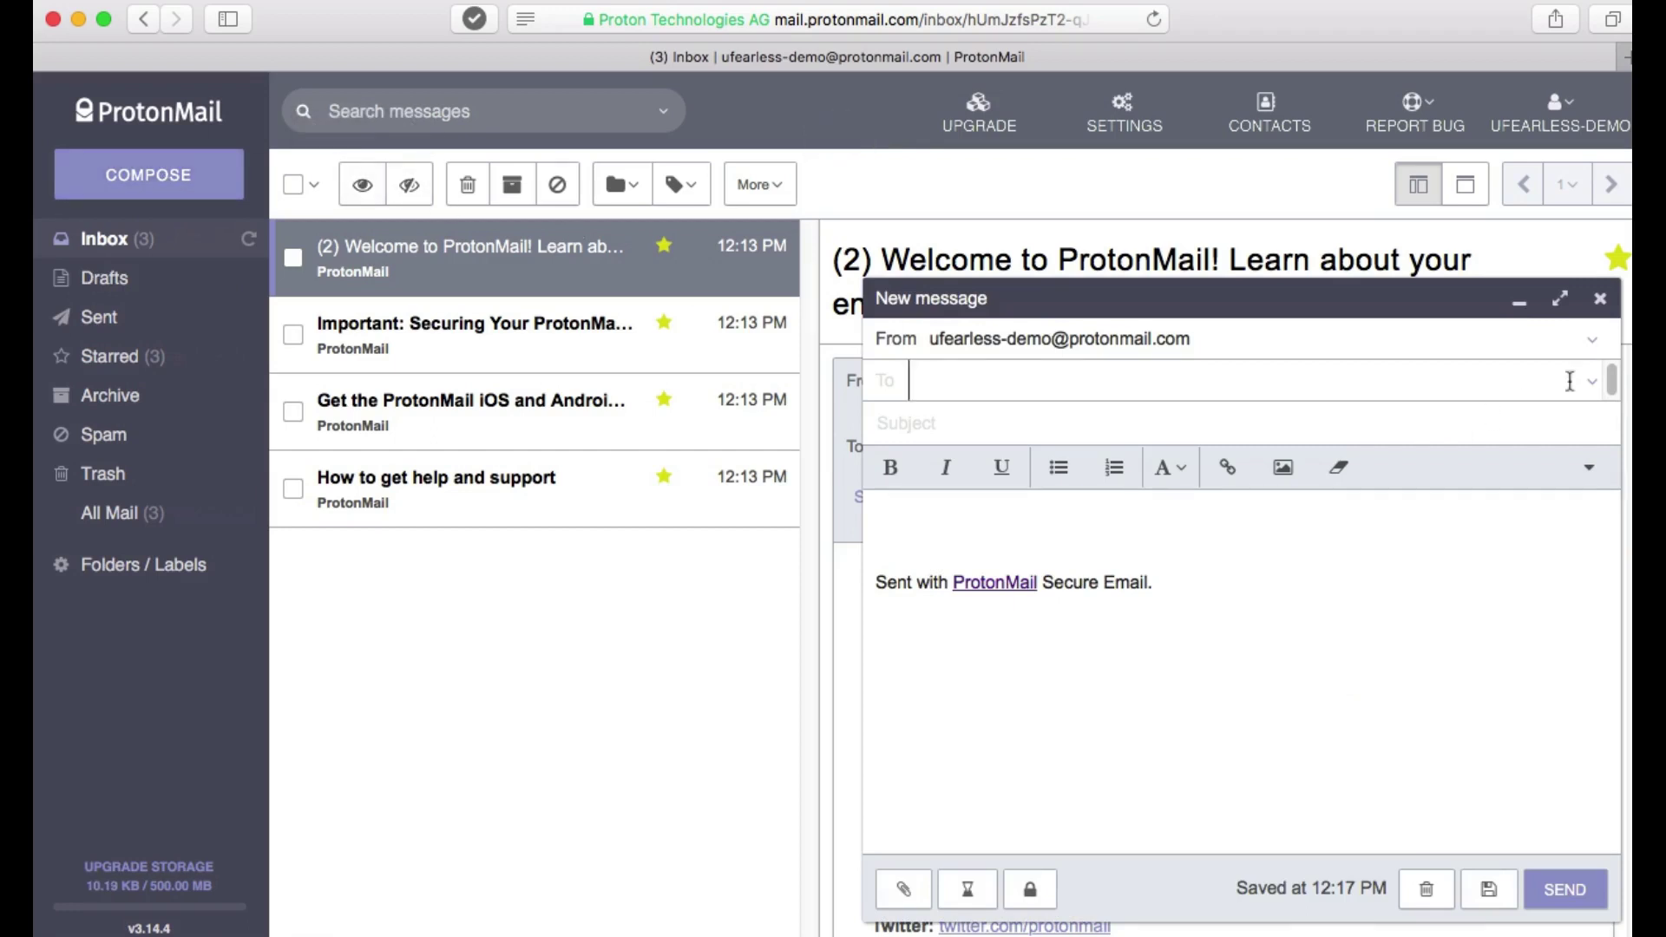
{"action": "left_click", "coordinate": [1601, 301]}
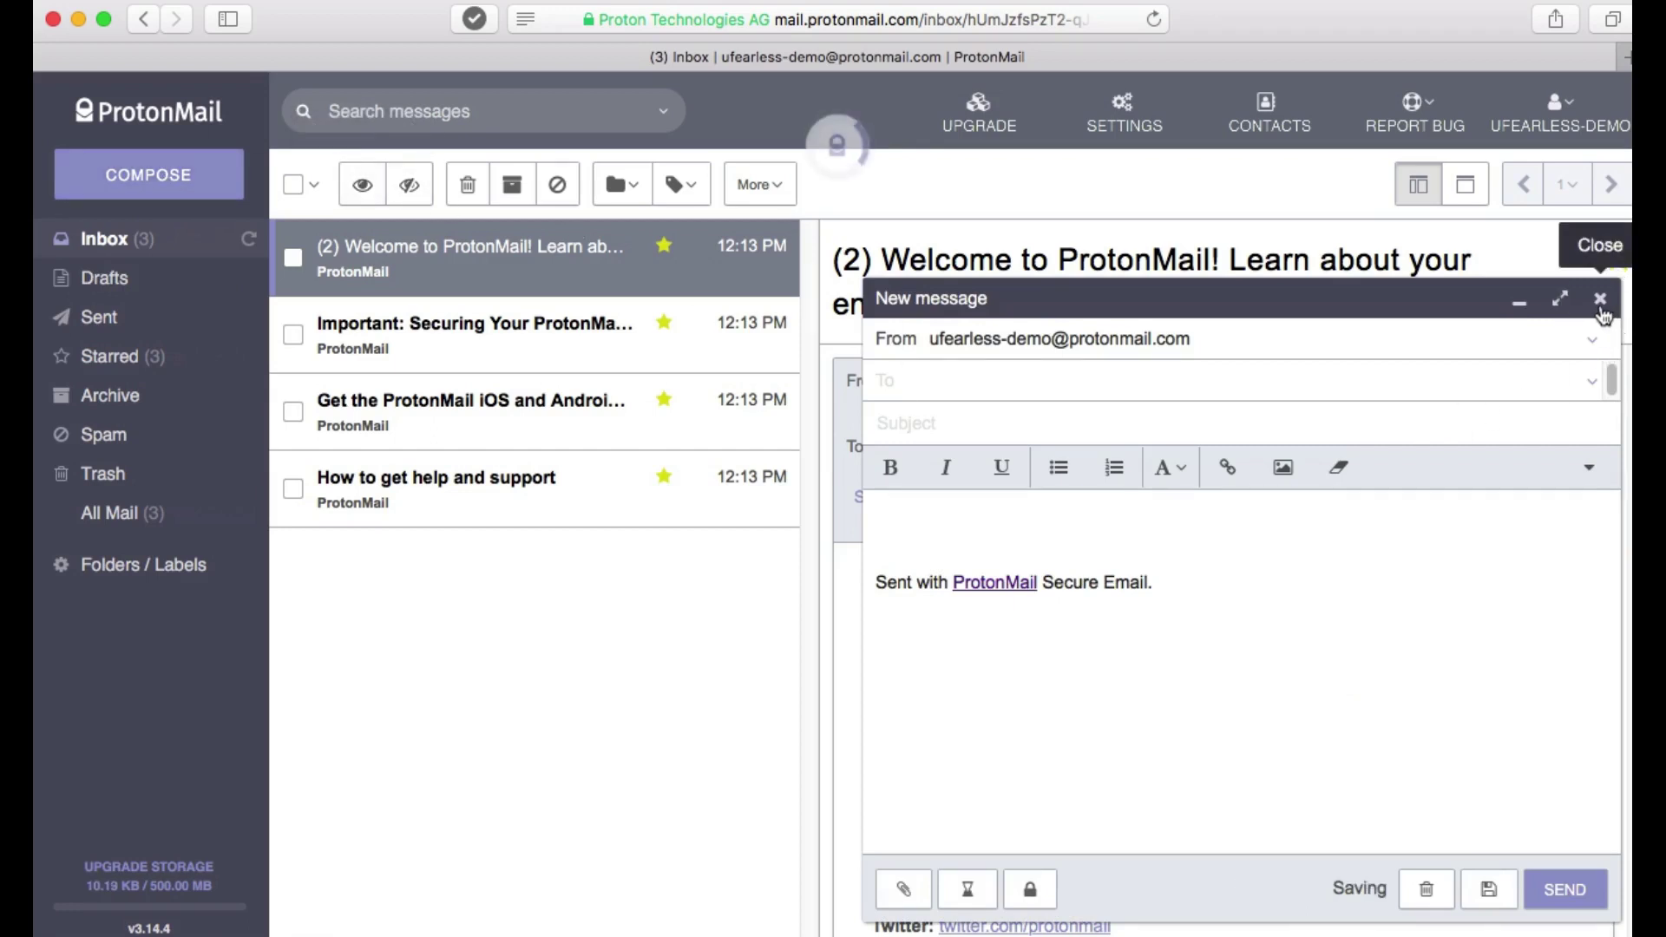